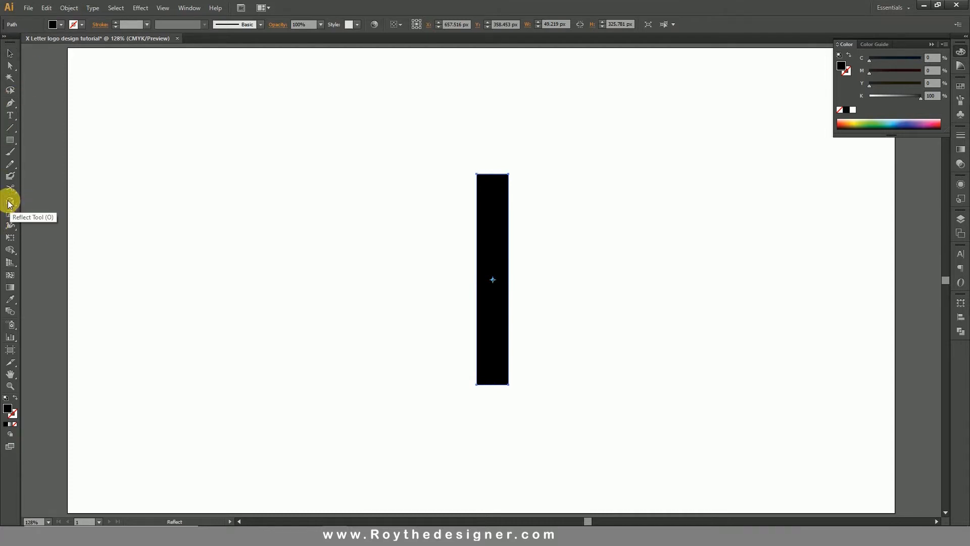
click(9, 202)
drag(524, 351, 571, 340)
key(ctrl+z)
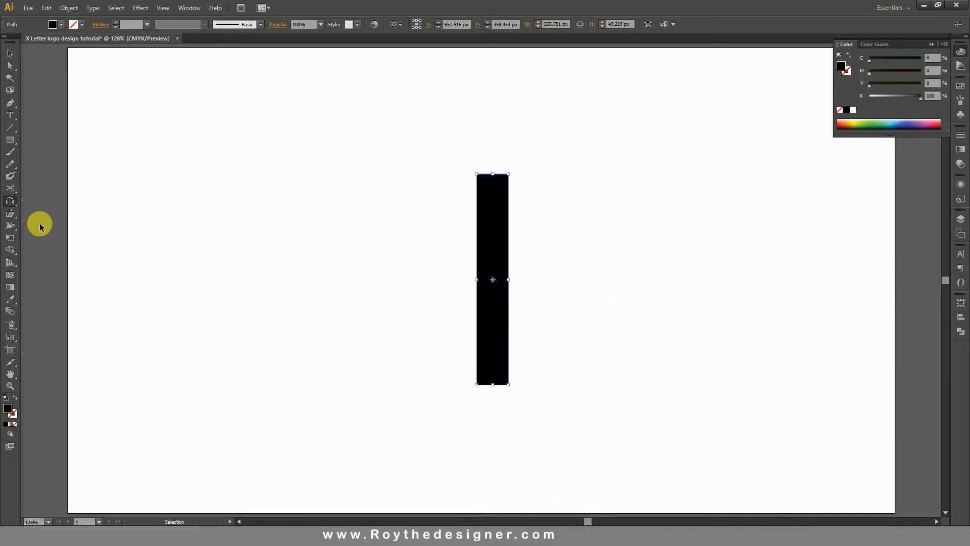
Rotate the black vertical bar 45° about its centre so it slopes down from upper left to lower right.
click(49, 201)
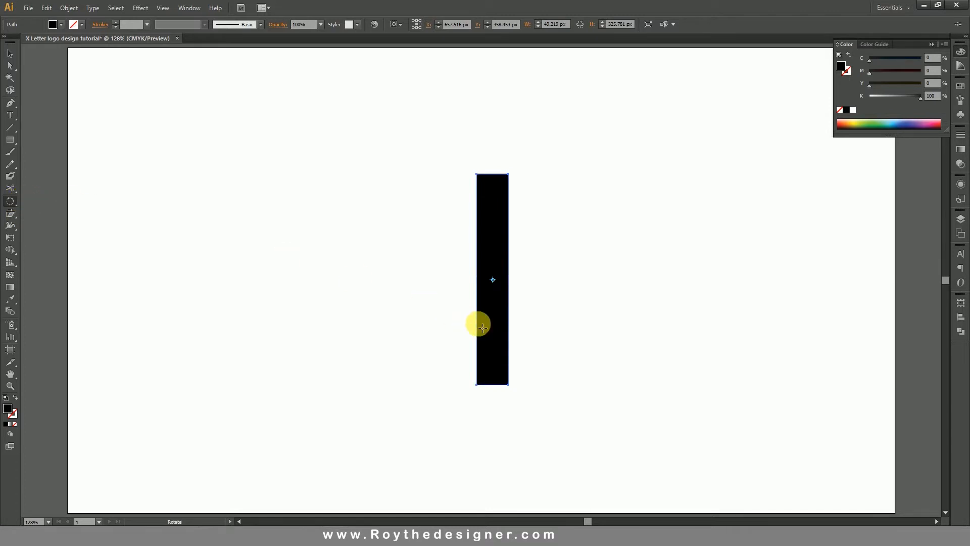
drag(526, 342, 574, 330)
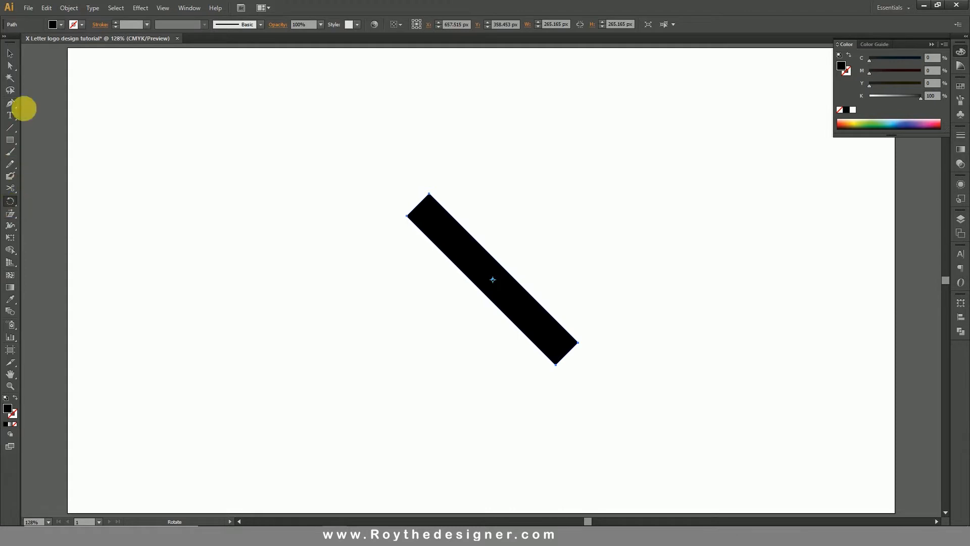
Copy the diagonal bar, paste it in front, and reflect the copy across the vertical axis to form an X.
click(46, 9)
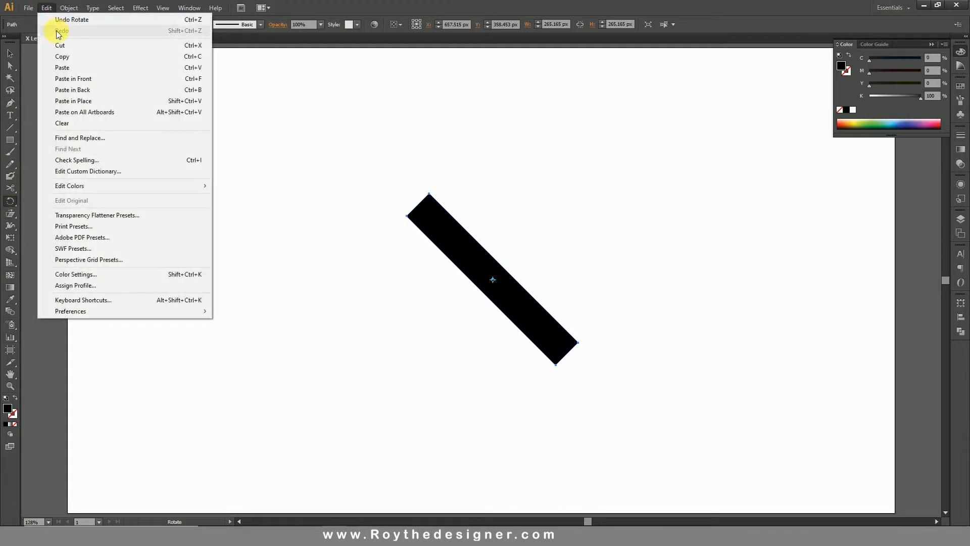
click(58, 56)
click(42, 8)
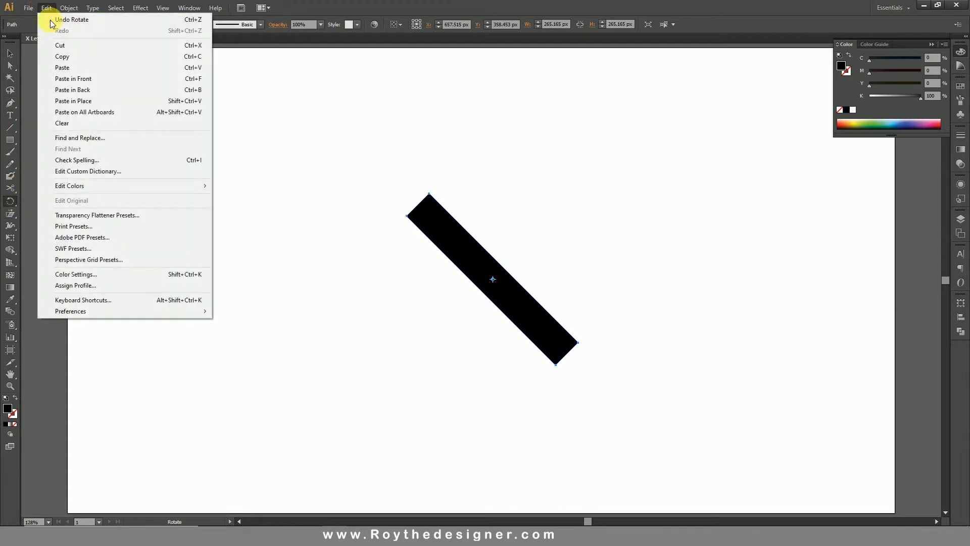
click(71, 80)
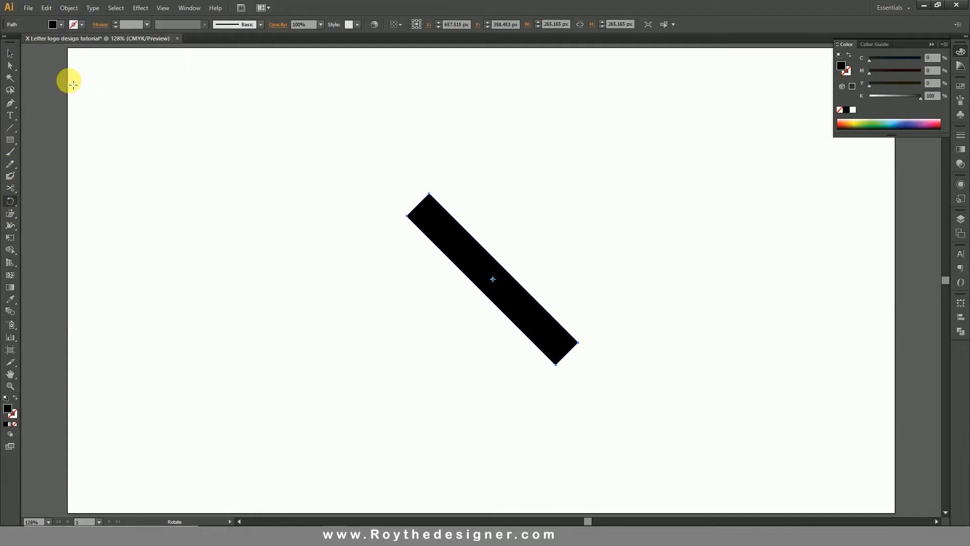
drag(10, 201, 53, 215)
double_click(10, 201)
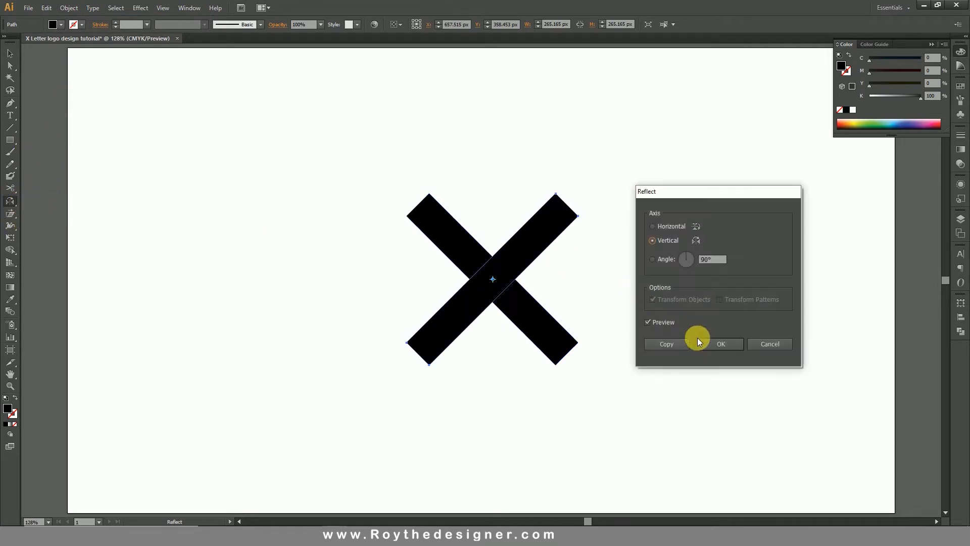
click(716, 344)
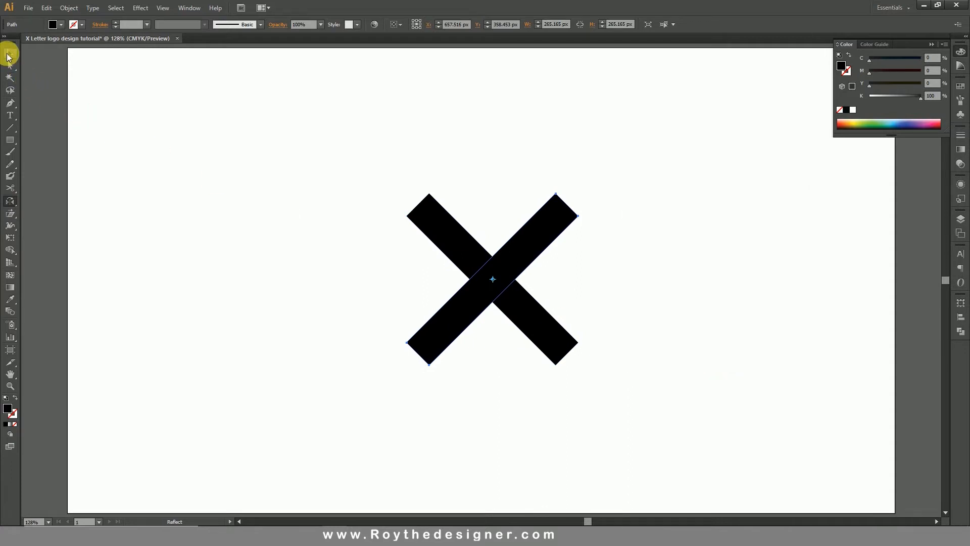
Select both crossed bars and move the X slightly up and to the left on the artboard.
click(10, 53)
drag(271, 122, 657, 384)
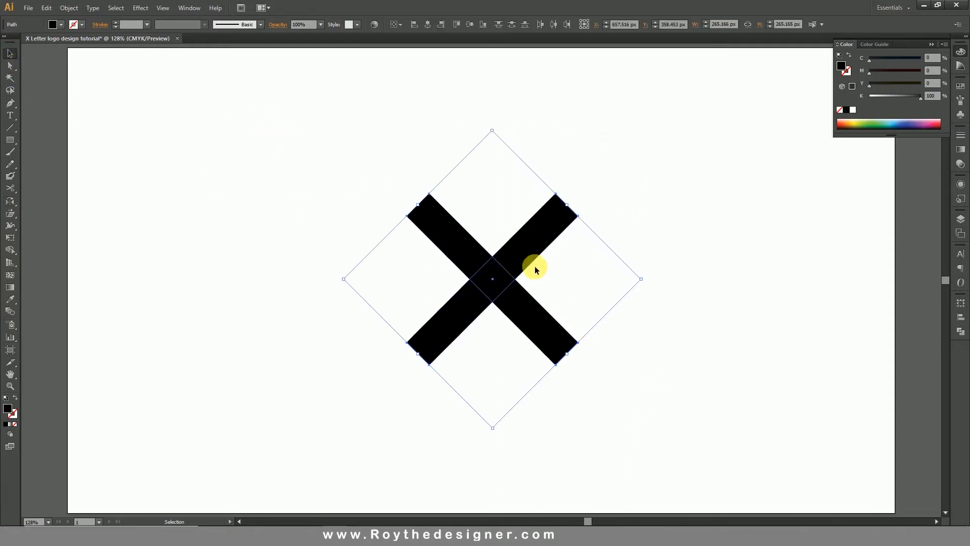
drag(535, 265, 504, 244)
click(610, 208)
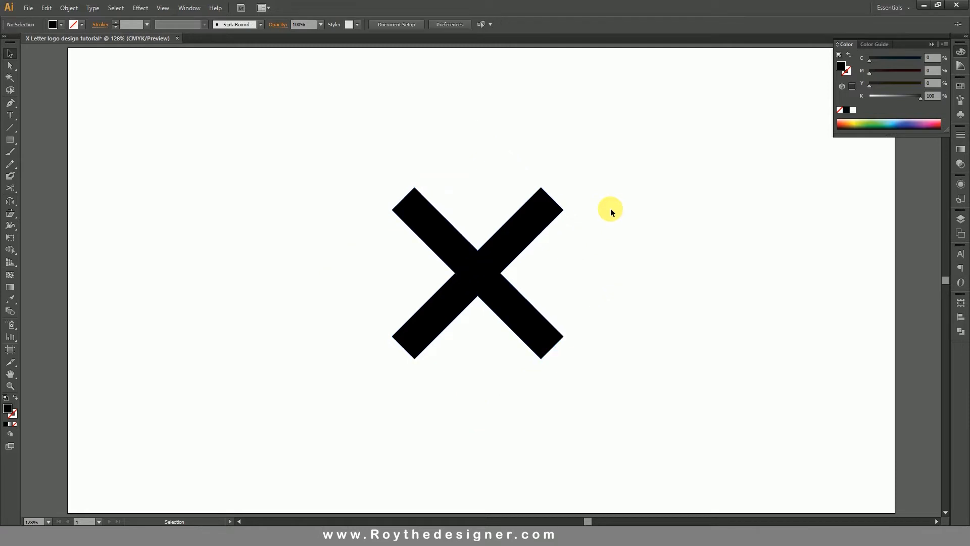
Draw a black rectangle about 303 by 108 px covering the upper tips of the X.
click(10, 140)
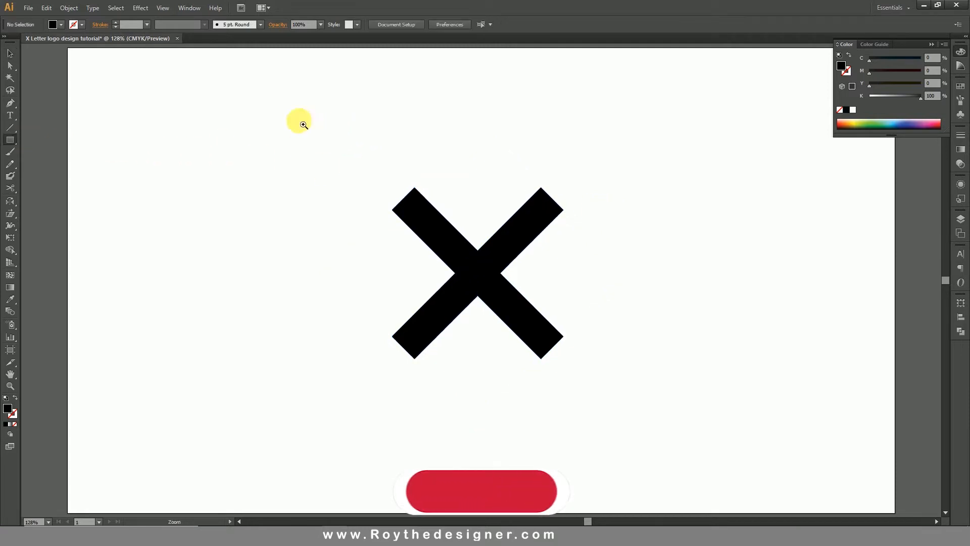
drag(299, 119, 651, 383)
drag(320, 141, 658, 206)
Duplicate the rectangle straight down so the copy covers the lower tips of the X.
click(10, 53)
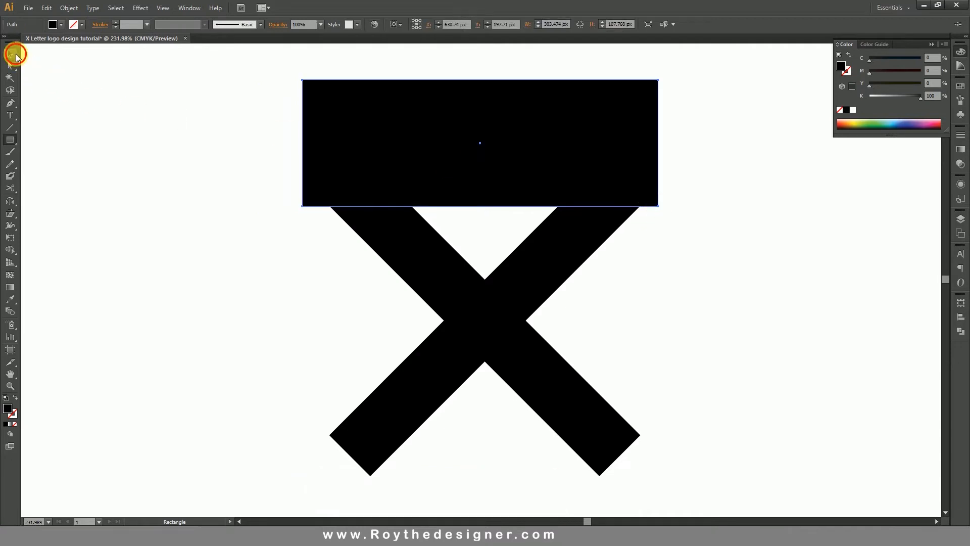
ctrl+alt+click(392, 251)
drag(676, 273, 645, 207)
drag(596, 91, 595, 397)
Select all the shapes and use Shape Builder to remove both rectangles together with the covered bar tips, leaving flat ends.
drag(726, 147, 423, 381)
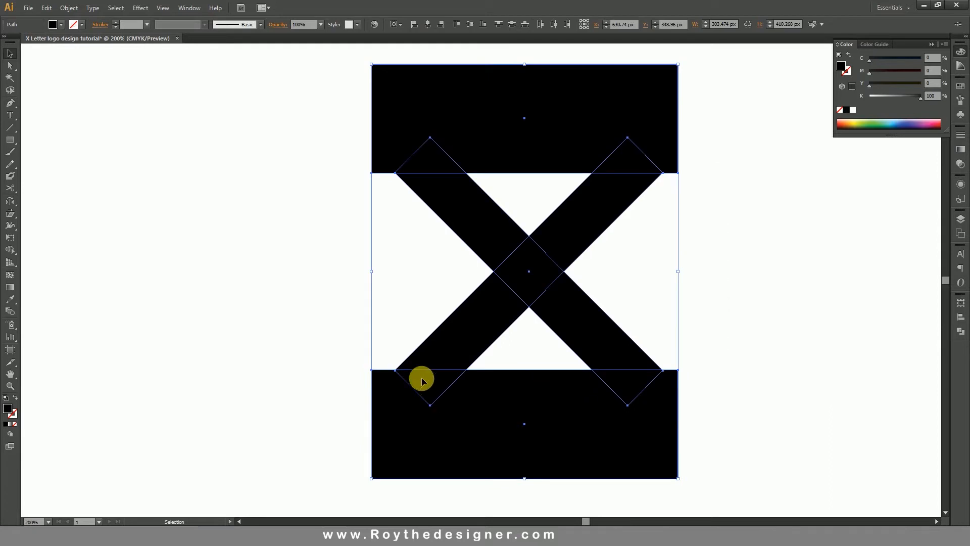
click(10, 250)
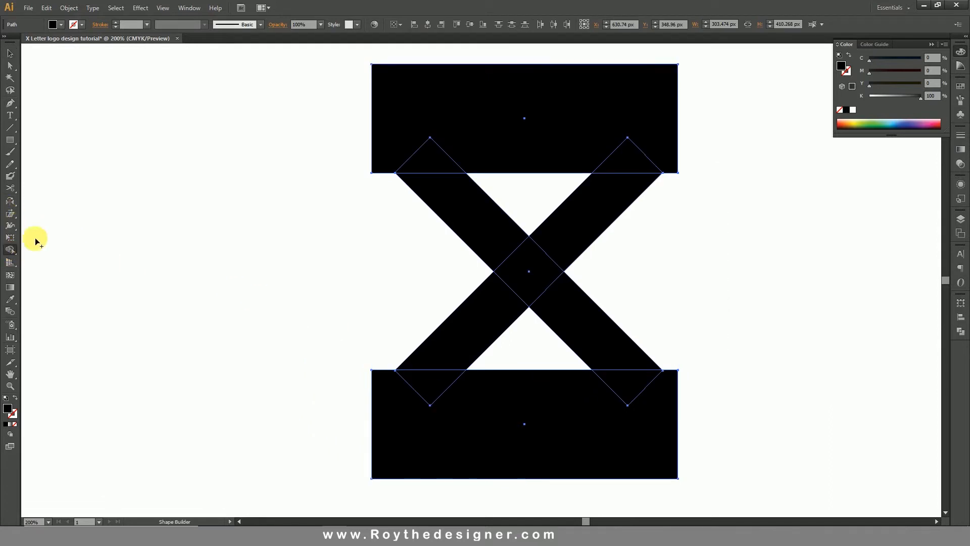
drag(355, 149, 676, 168)
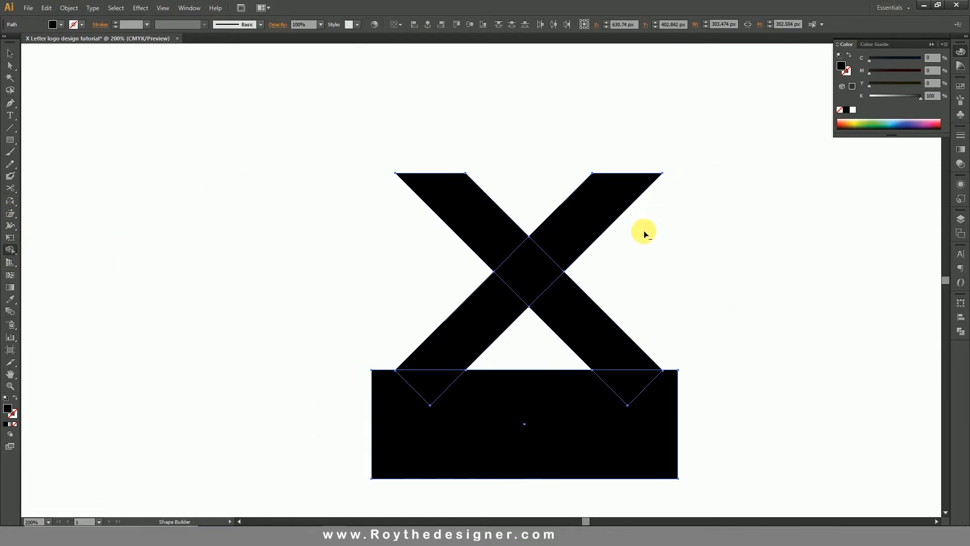
mouse_move(735, 383)
mouse_down()
mouse_move(601, 399)
mouse_move(418, 389)
mouse_up()
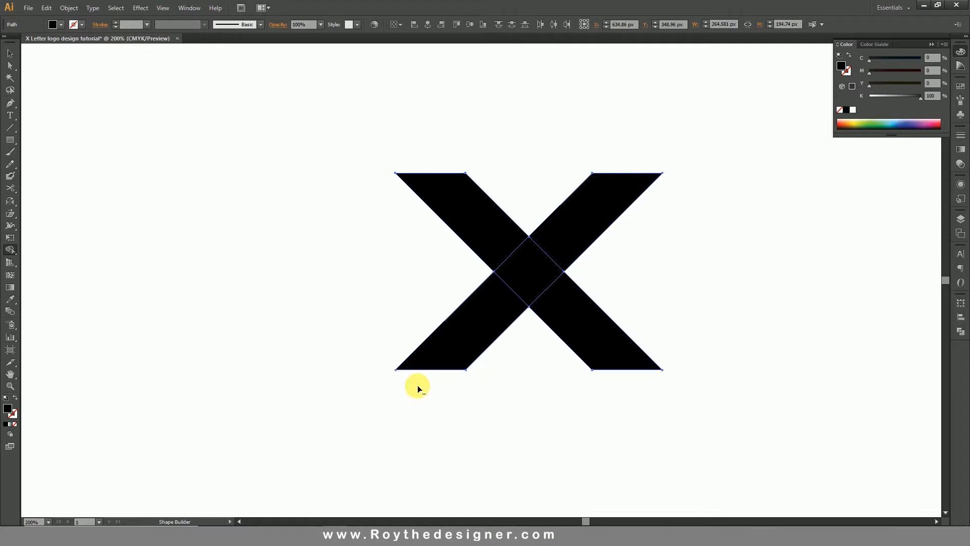
Select the whole trimmed X and split its overlapping bars with the Pathfinder Divide operation.
click(10, 53)
drag(291, 165, 716, 371)
click(961, 332)
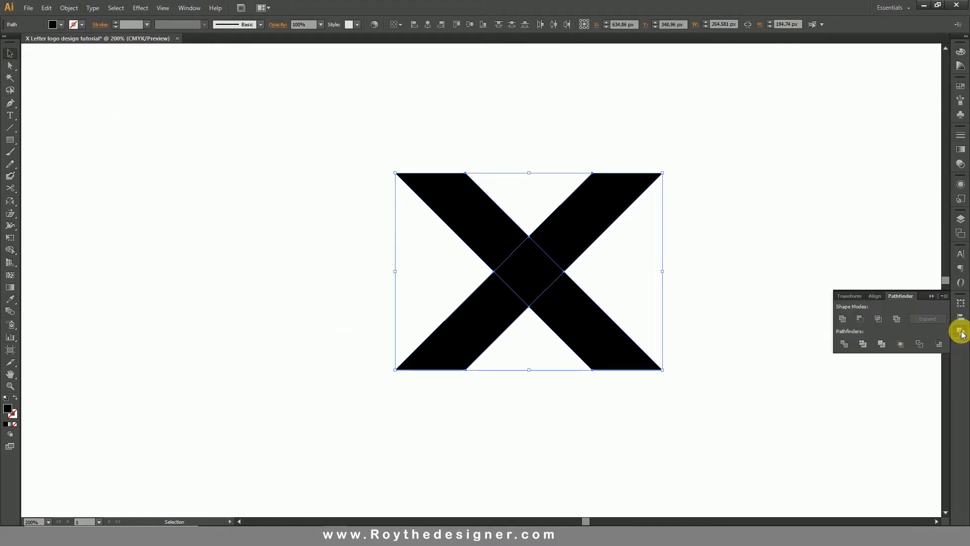
click(844, 343)
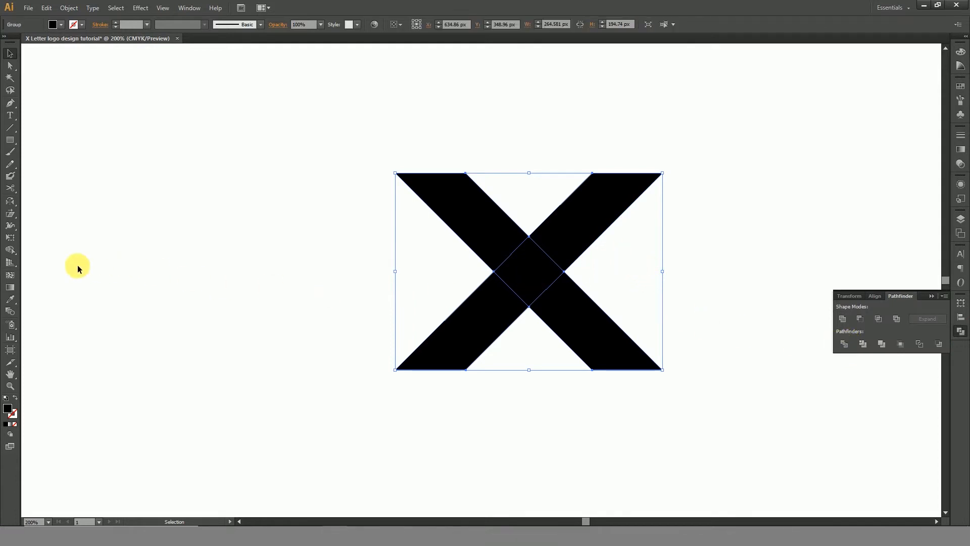
Merge the two upper arms and the centre square of the X into one checkmark shape with Shape Builder.
click(10, 250)
mouse_move(457, 246)
mouse_down()
mouse_move(489, 233)
mouse_move(540, 271)
mouse_move(561, 233)
mouse_move(521, 234)
mouse_up()
click(10, 53)
click(292, 244)
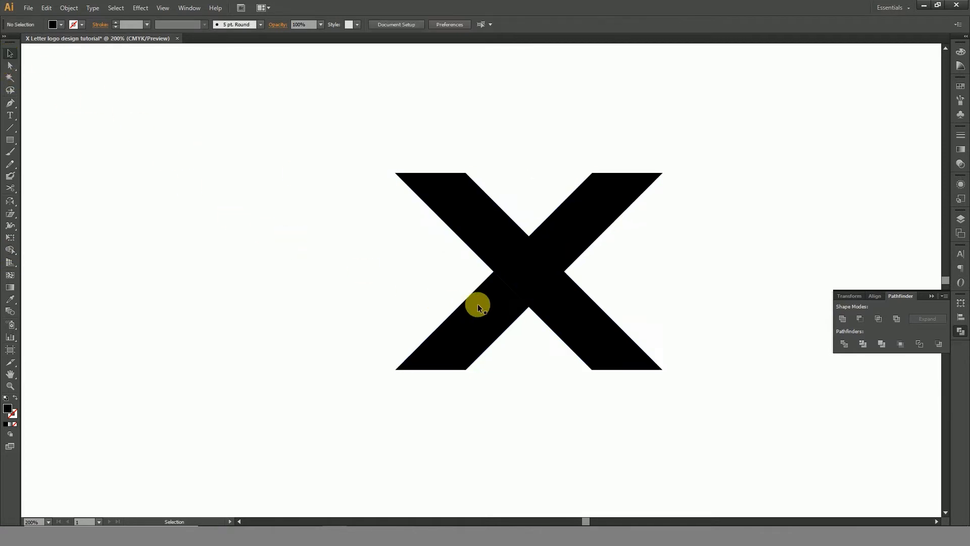
Ungroup the X so the checkmark and the two lower legs are separate objects.
click(478, 304)
right_click(477, 304)
click(509, 363)
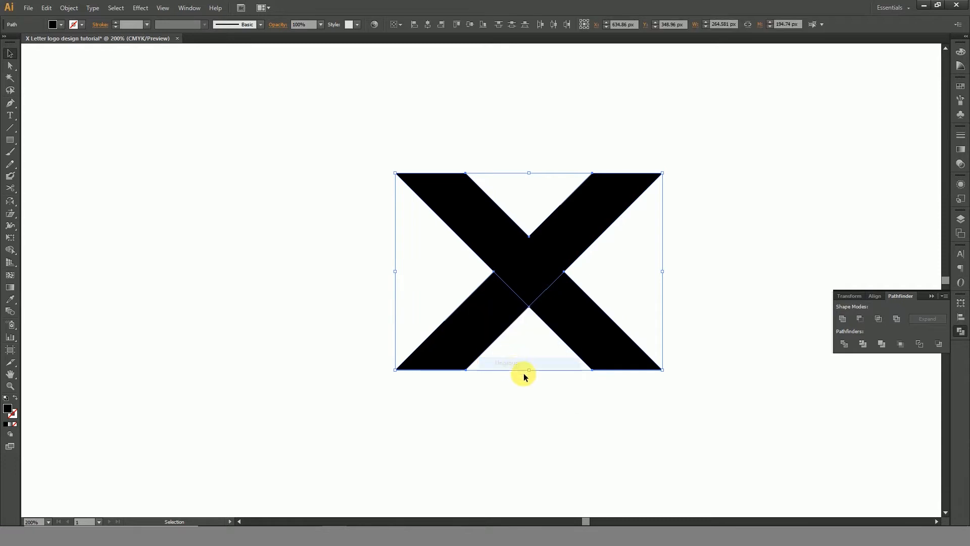
click(557, 394)
drag(673, 238, 629, 275)
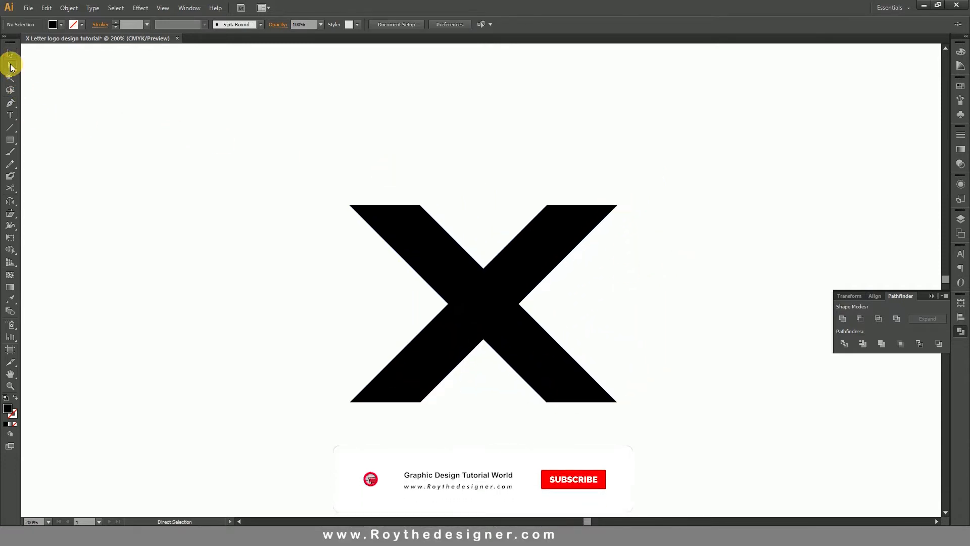
Extend the upper-right arm's outer corner outward into a long sharp tip and shift its inner corner right to taper the arm.
click(11, 68)
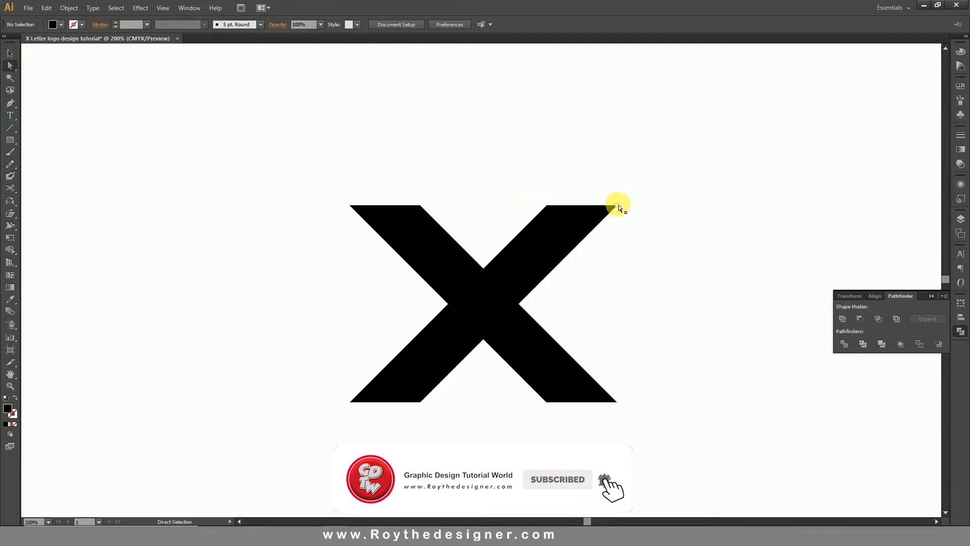
drag(617, 205, 712, 149)
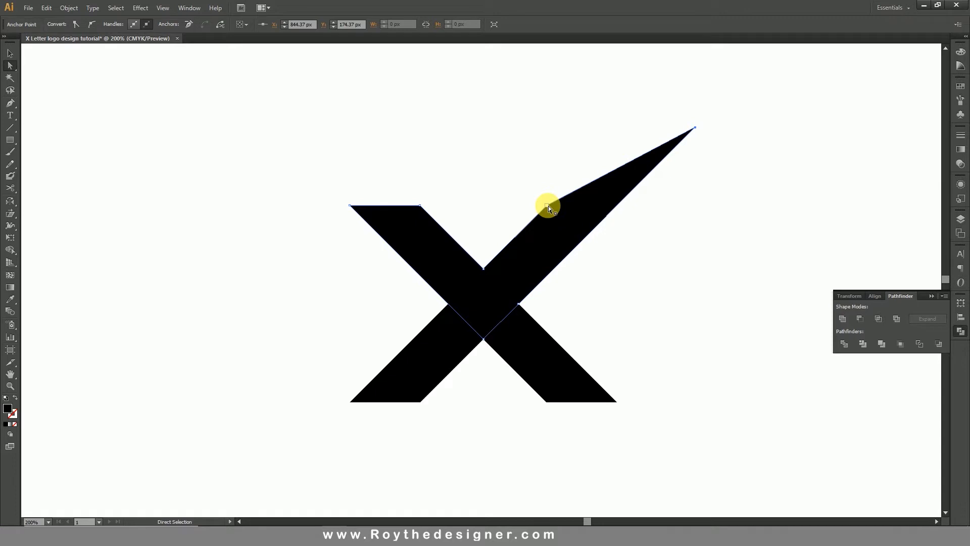
drag(548, 205, 576, 207)
click(632, 220)
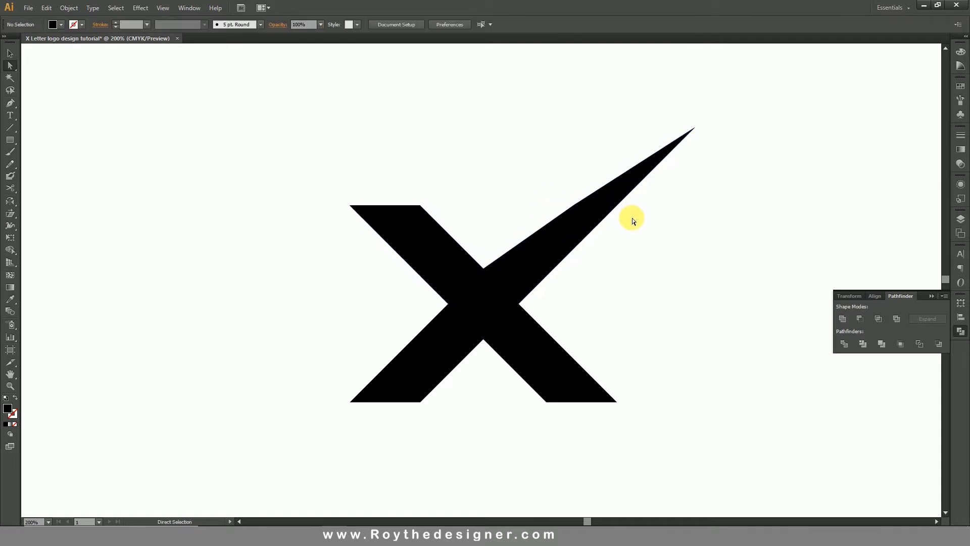
Select the checkmark and the lower-left leg and nudge them 2 px left and 2 px up, away from the lower-right leg.
click(10, 54)
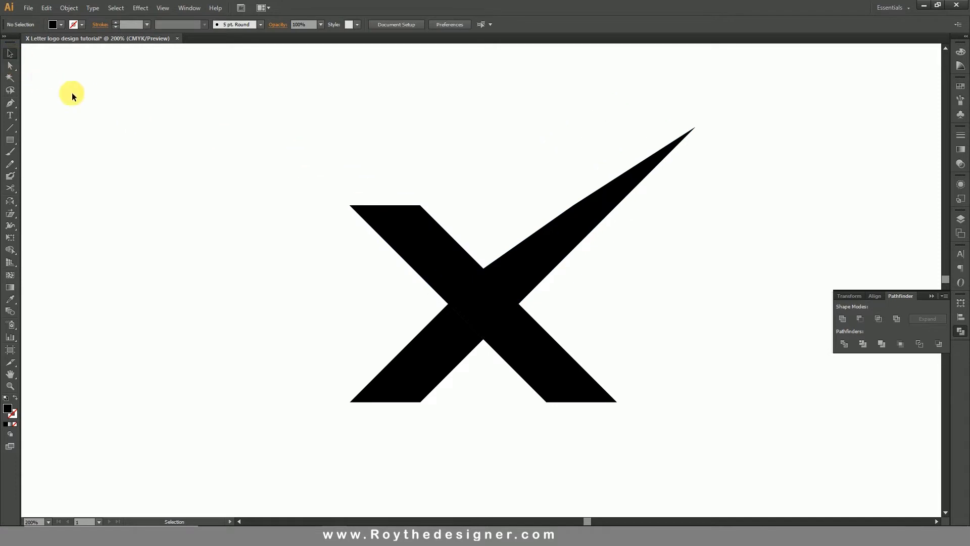
click(359, 273)
drag(448, 337, 450, 340)
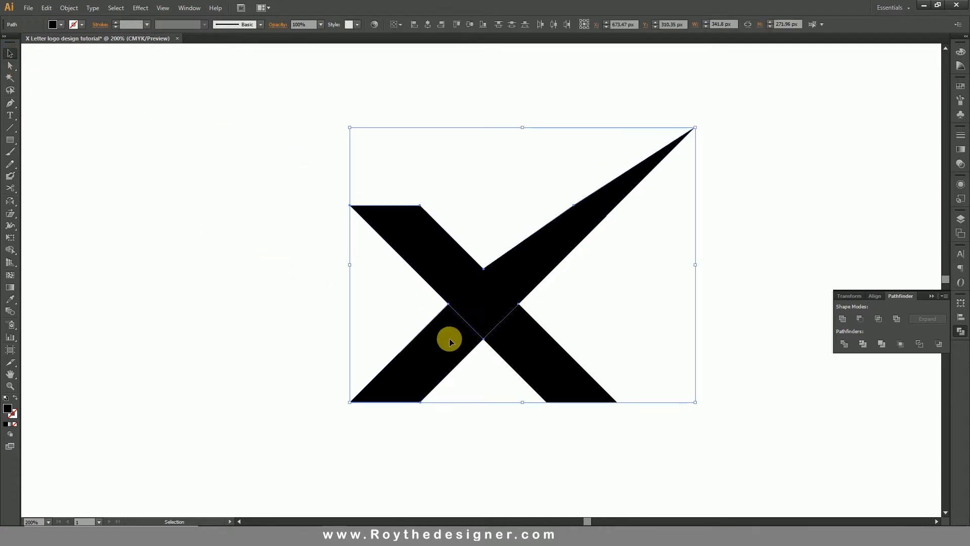
key(Left)
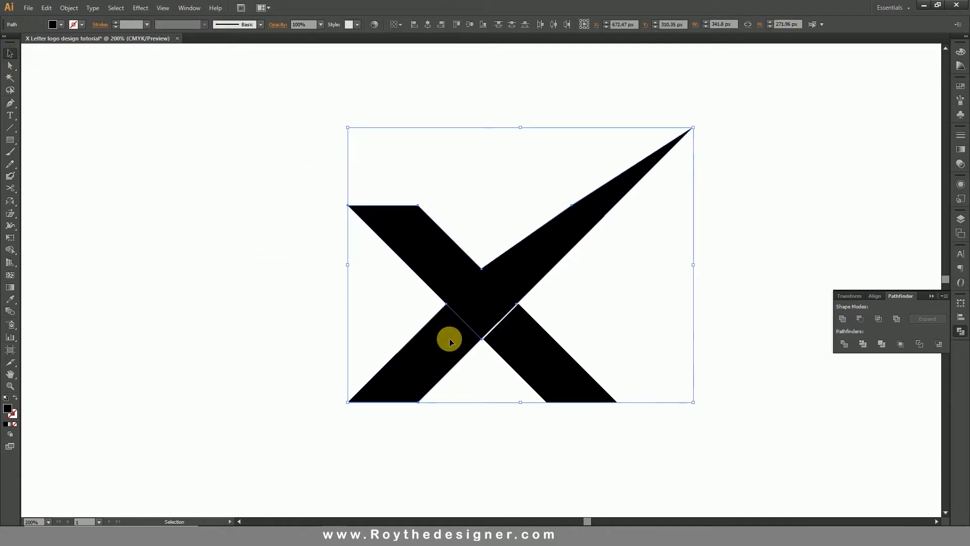
key(Up)
key(Up)
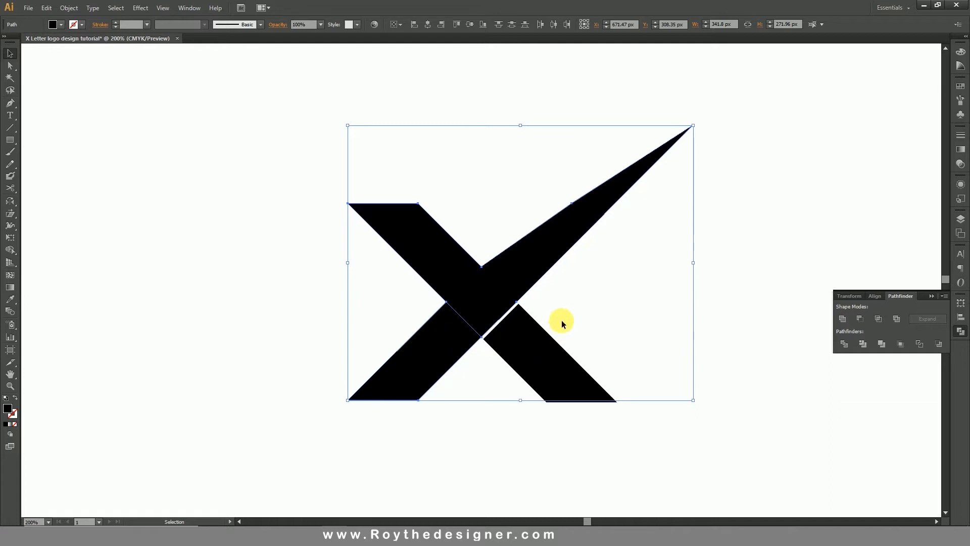
Select the checkmark and the lower-right leg and nudge them 2 px right and 2 px up to separate the lower-left leg.
click(578, 330)
drag(577, 329, 531, 284)
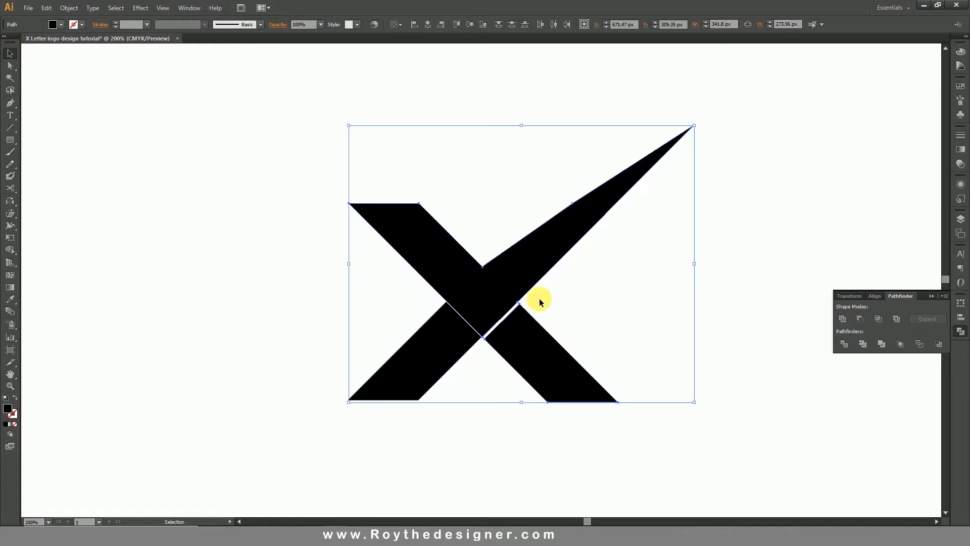
key(Up)
key(Up)
click(575, 308)
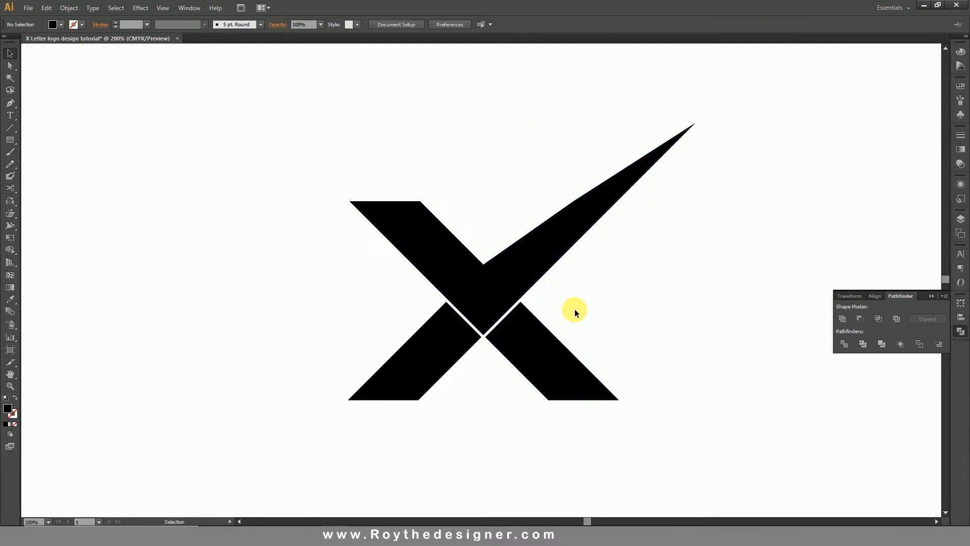
Switch the checkmark's fill to CMYK and colour it green with C 75, M 0, Y 100, K 0.
click(562, 233)
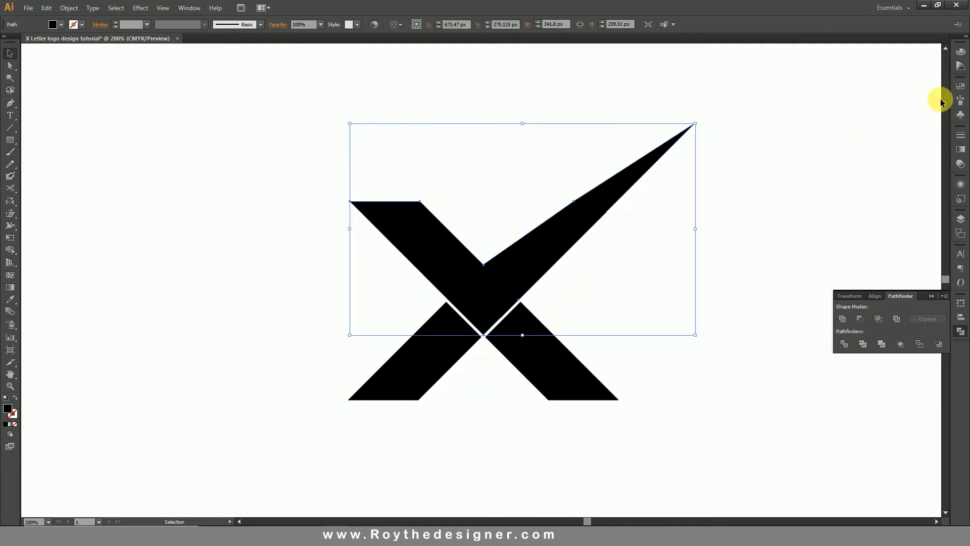
click(960, 53)
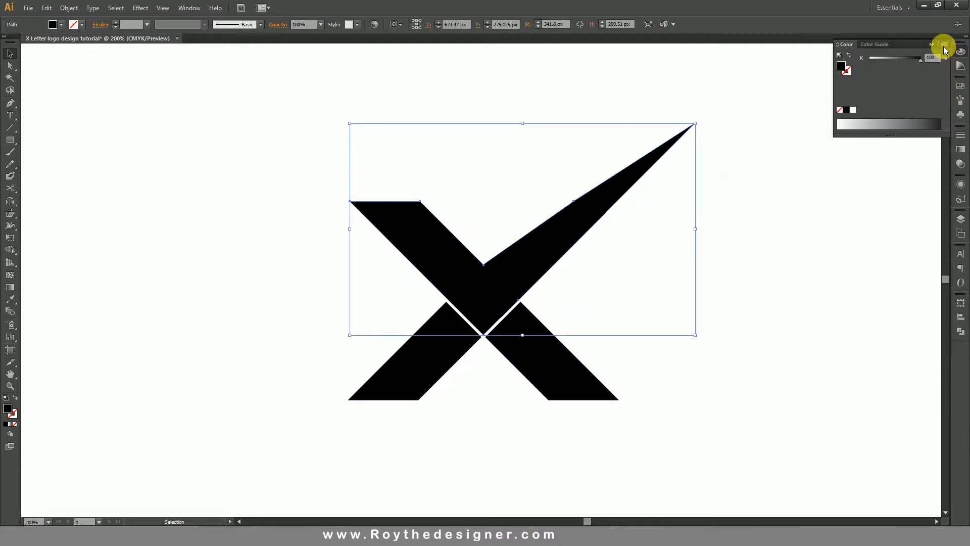
click(944, 44)
click(909, 93)
drag(920, 97, 950, 84)
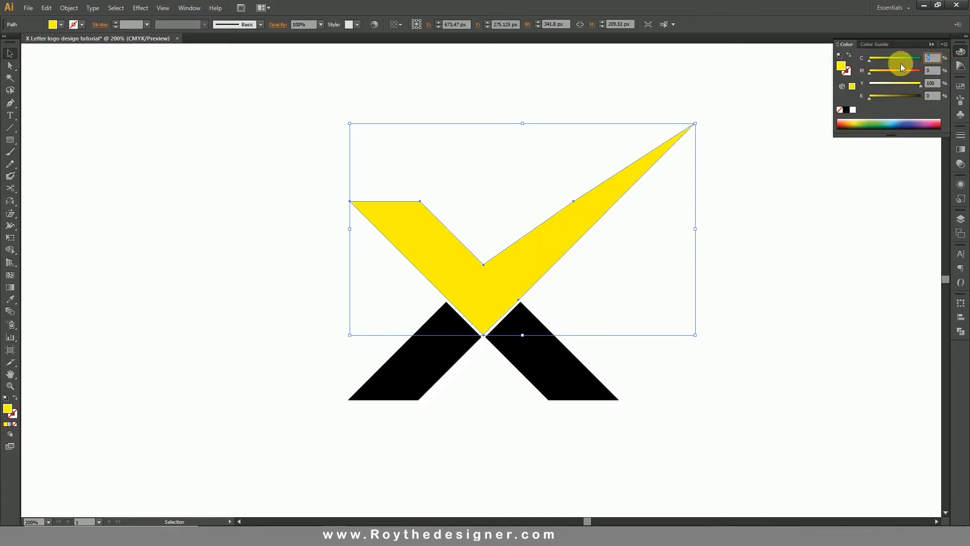
text(75)
key(Return)
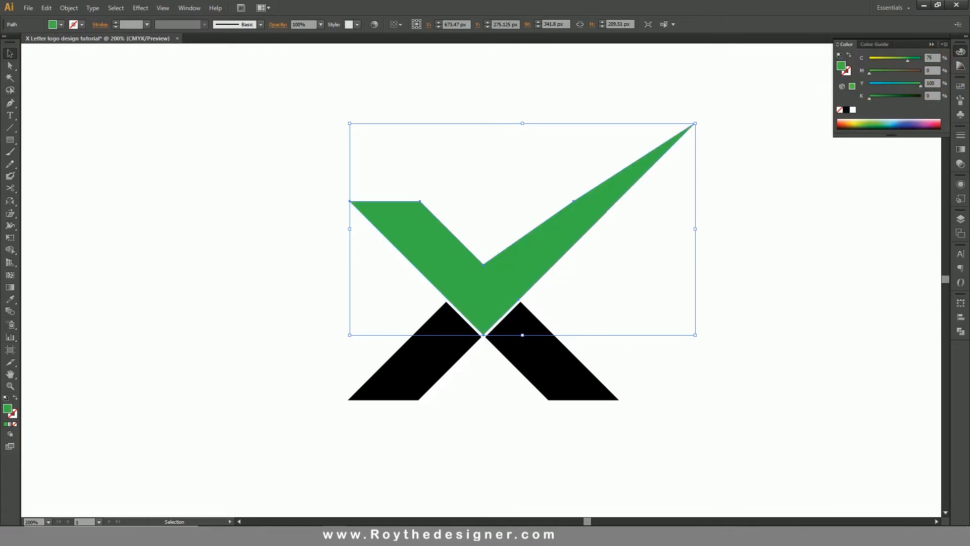
Select both lower legs of the X and sample the checkmark's green onto them with the Eyedropper.
click(635, 308)
drag(342, 351, 523, 393)
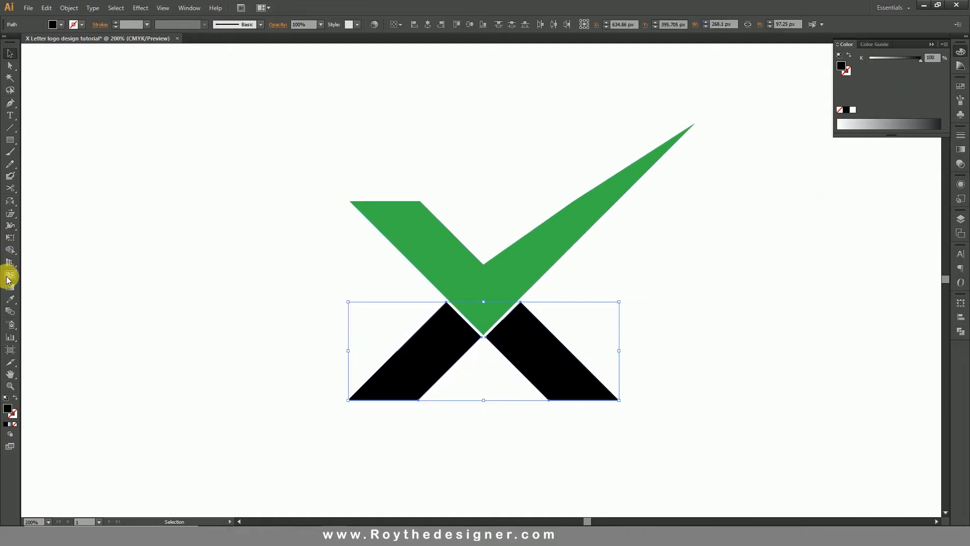
click(10, 299)
click(416, 247)
click(11, 54)
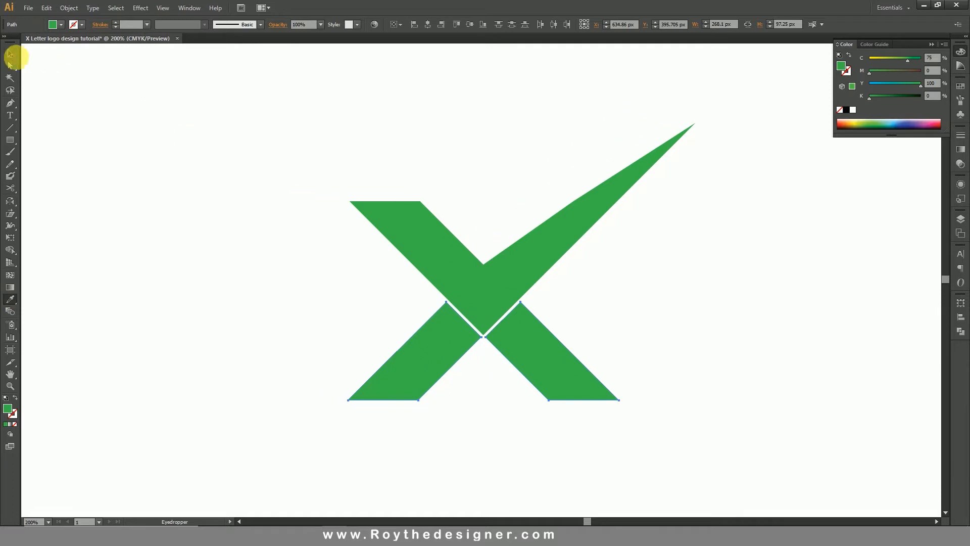
click(123, 138)
click(177, 185)
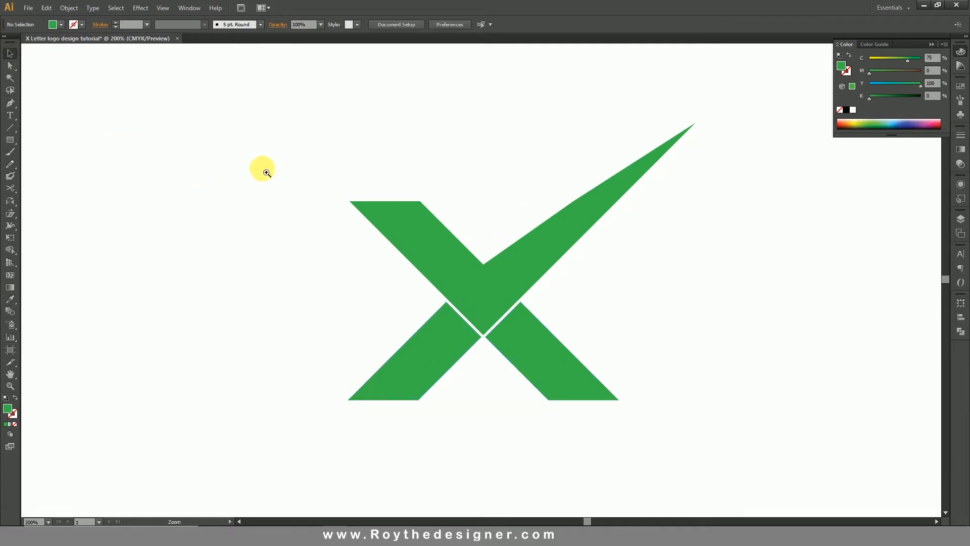
Draw a horizontal ellipse about 276 px wide and 169 px high over the lower part of the two legs.
drag(260, 147, 775, 438)
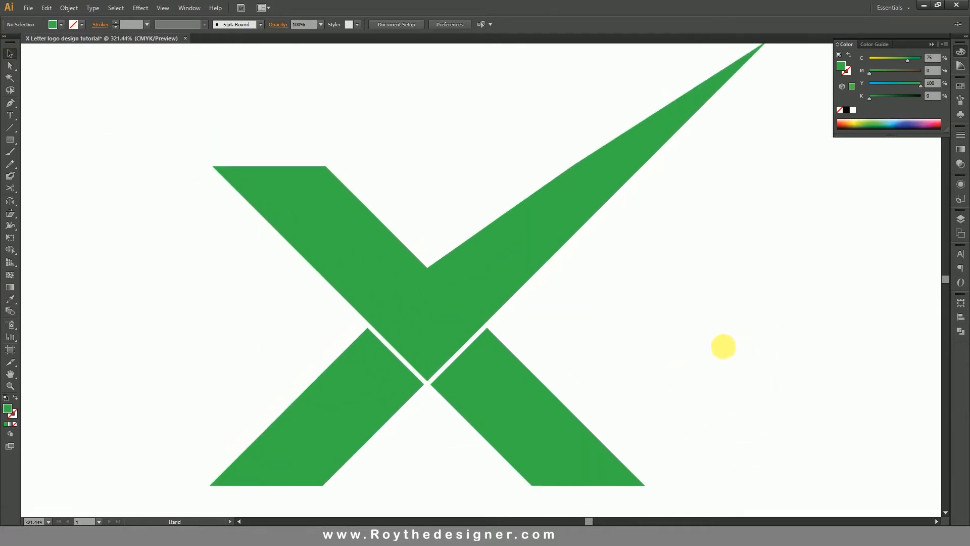
drag(599, 320, 612, 331)
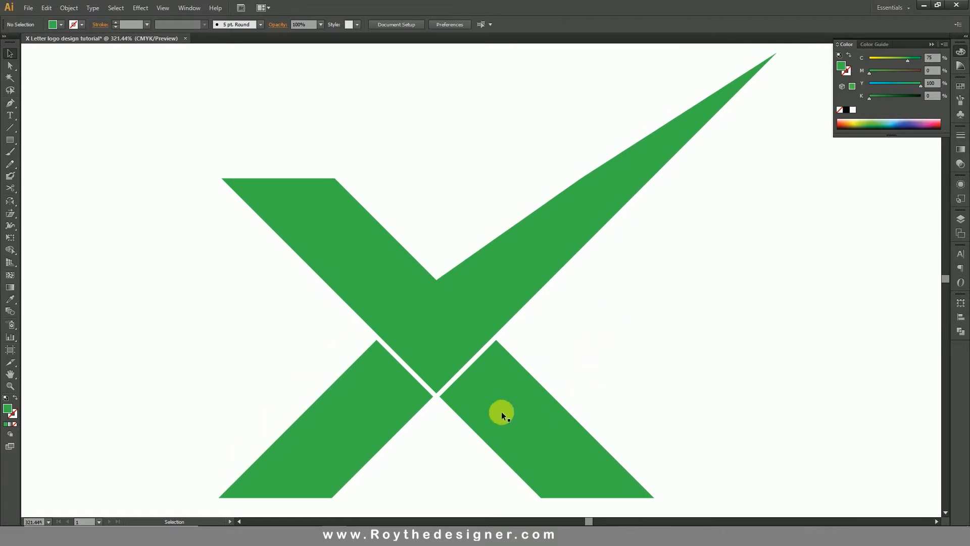
ctrl+alt+click(449, 362)
ctrl+alt+click(523, 354)
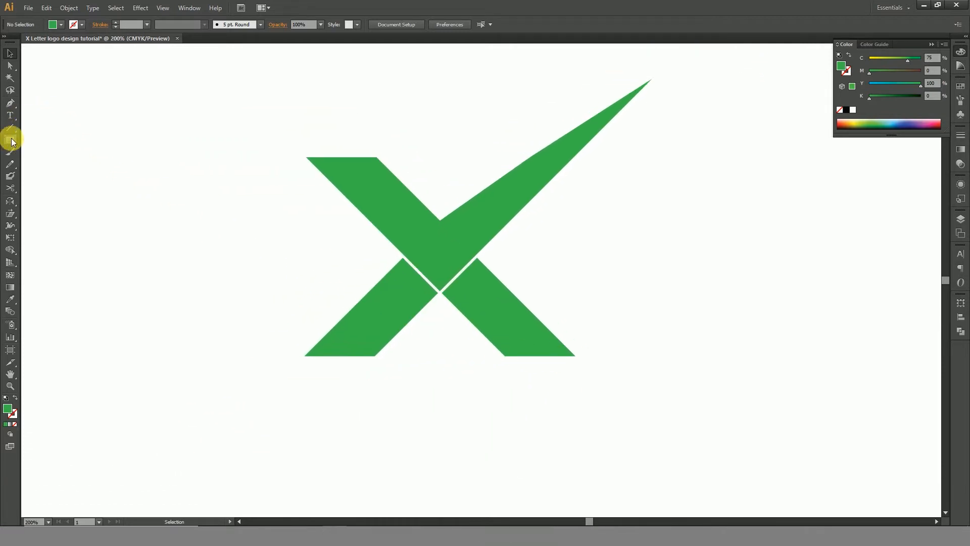
drag(12, 141, 43, 164)
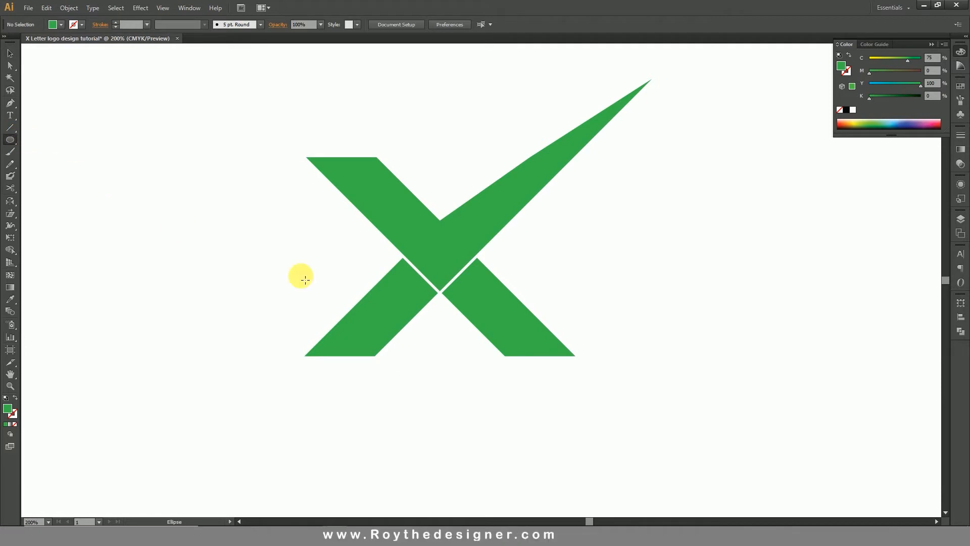
drag(361, 319, 577, 442)
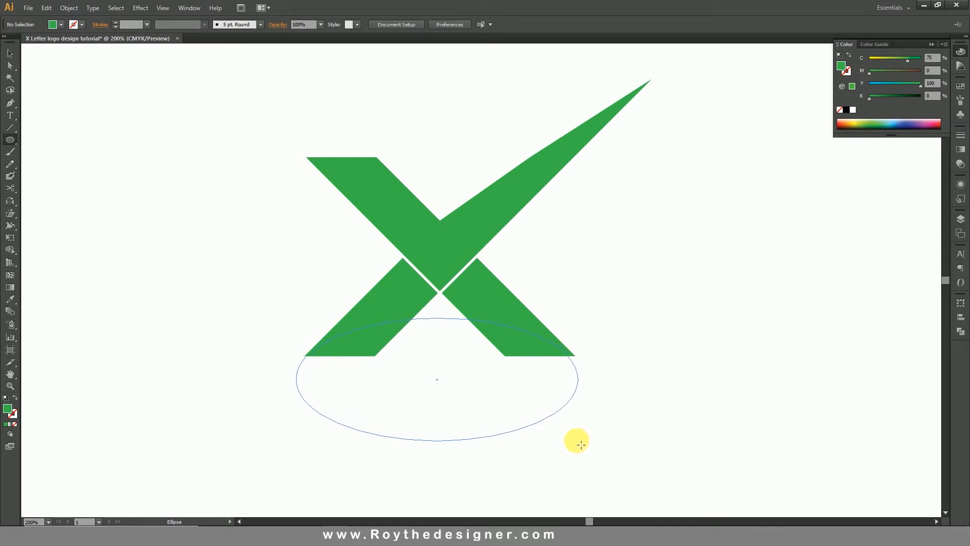
drag(581, 444, 579, 473)
click(11, 53)
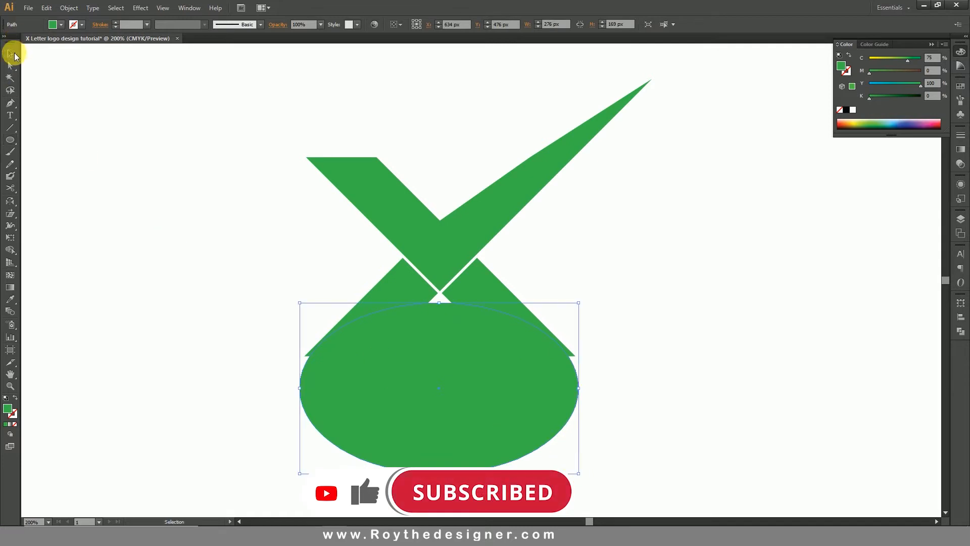
Select both lower legs, show the rulers and place a vertical guide through the centre of the X.
click(529, 278)
drag(501, 290, 494, 289)
shift+click(411, 283)
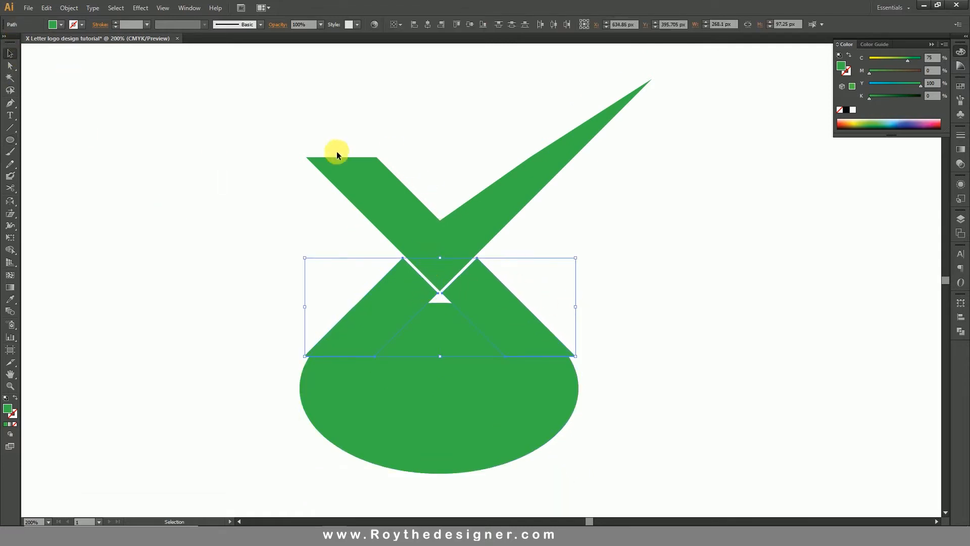
click(163, 8)
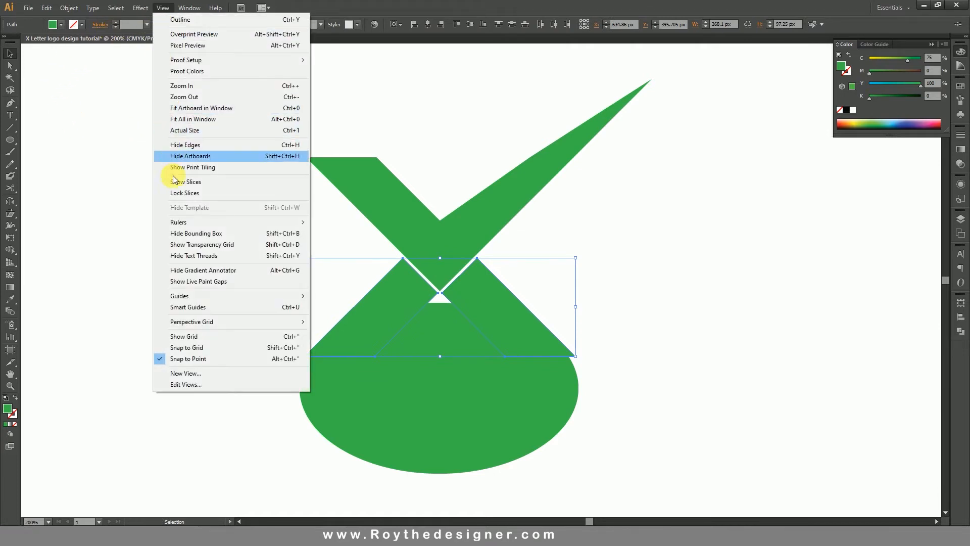
mouse_move(277, 222)
click(333, 223)
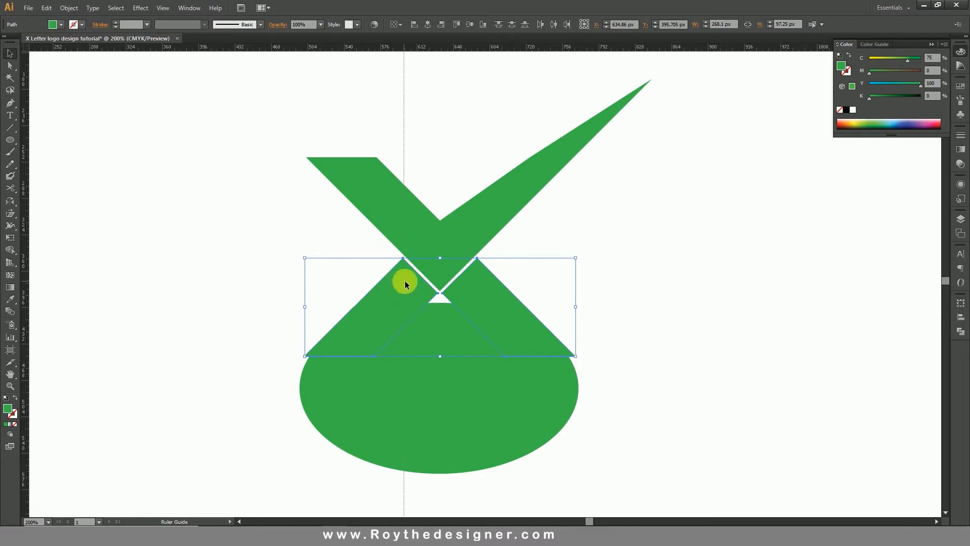
drag(442, 285, 440, 285)
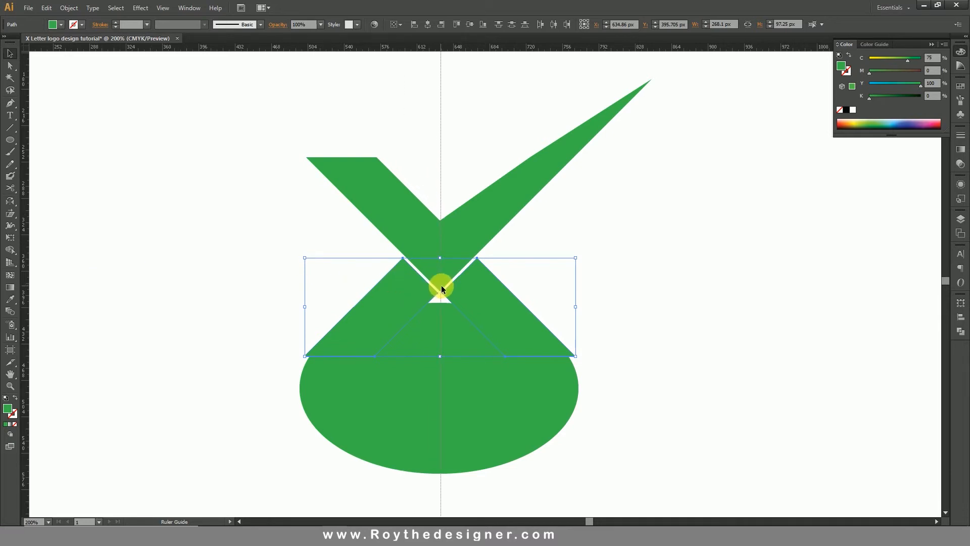
drag(440, 289, 440, 289)
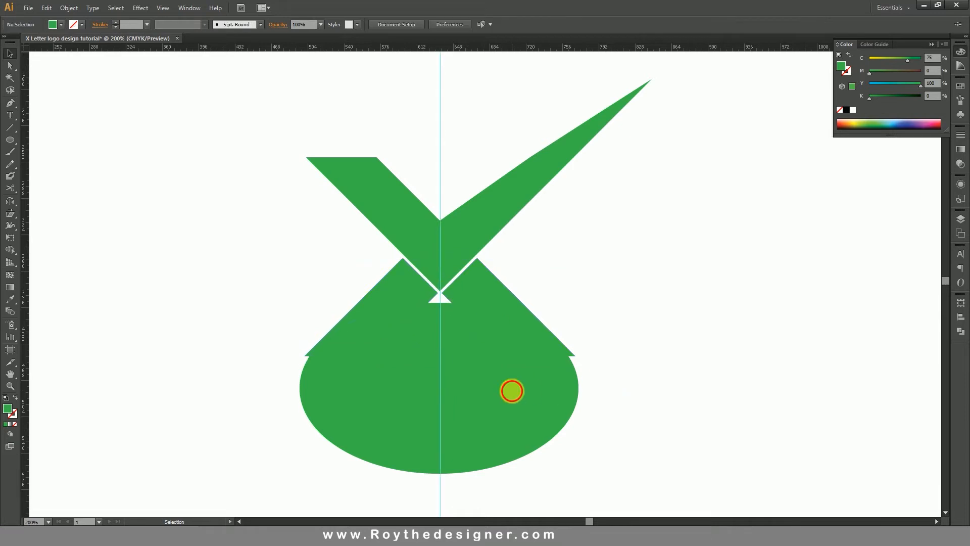
Move the ellipse 1 px right to centre it on the vertical guide.
click(511, 389)
scroll(607, 485, up, 3)
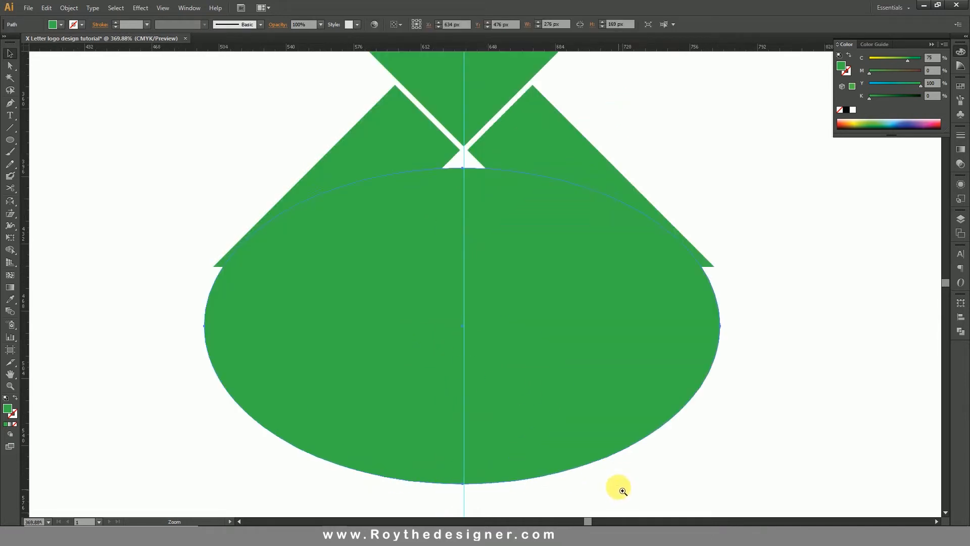
click(593, 343)
drag(594, 346, 594, 347)
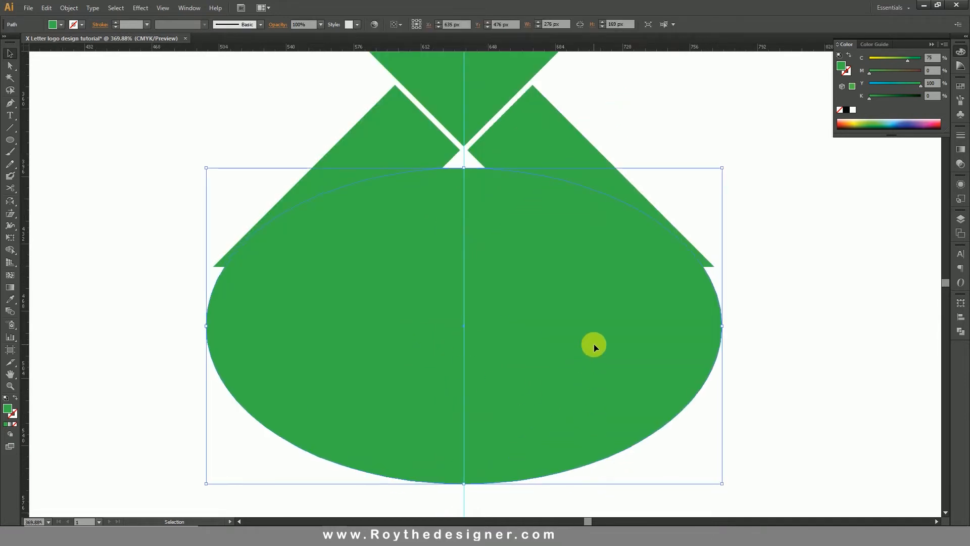
Select the ellipse with both lower legs and split them along their overlaps with the Pathfinder's Divide operation.
click(785, 248)
drag(255, 247, 256, 248)
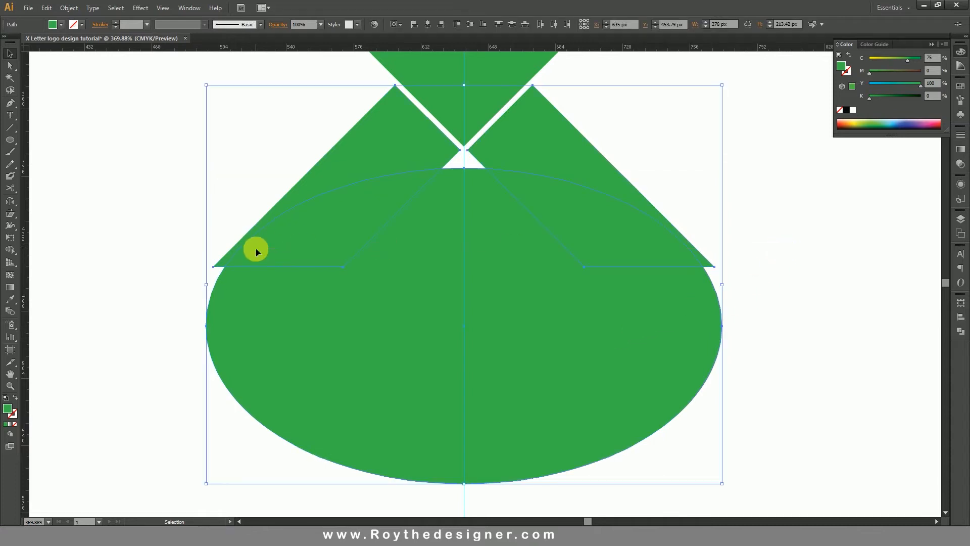
click(11, 253)
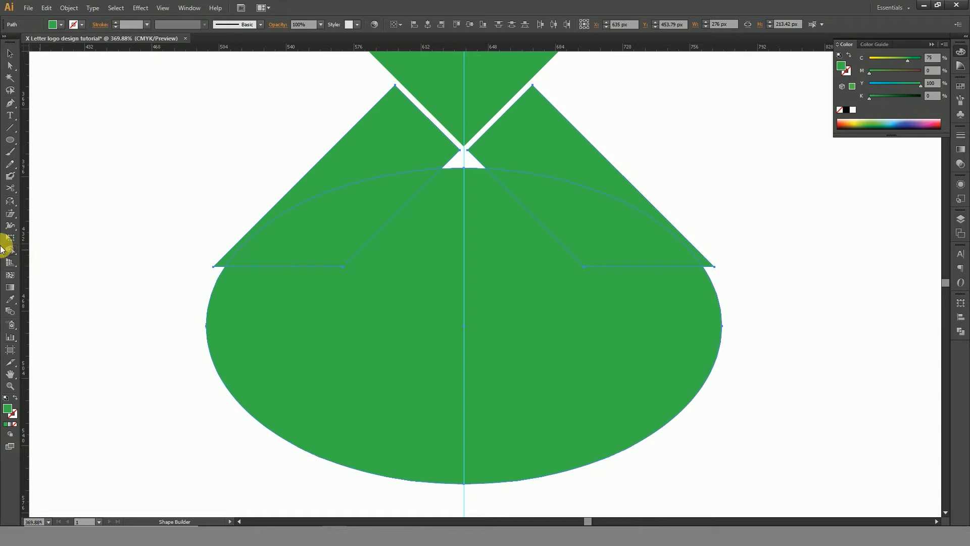
click(10, 54)
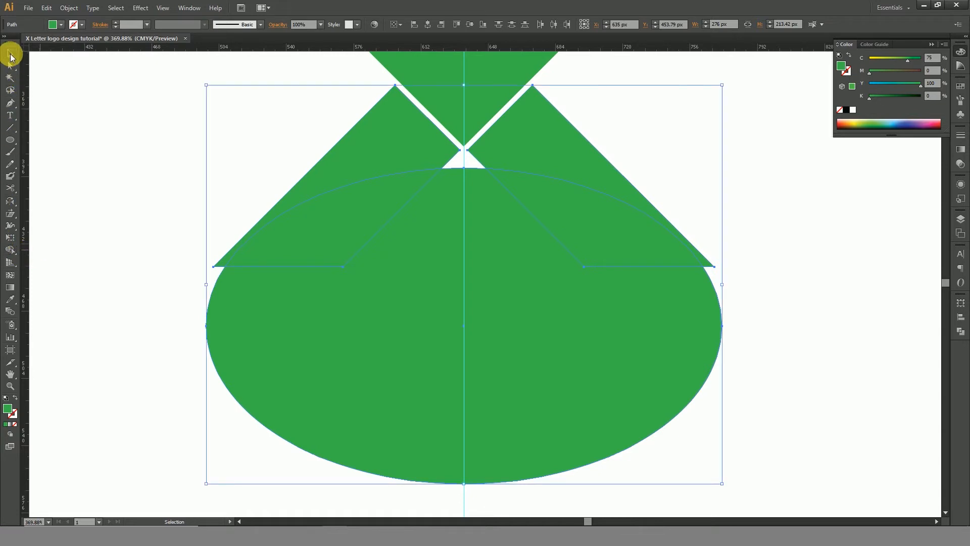
click(960, 331)
click(845, 344)
Ungroup the divided shapes and delete the ellipse piece lying outside the legs.
right_click(528, 247)
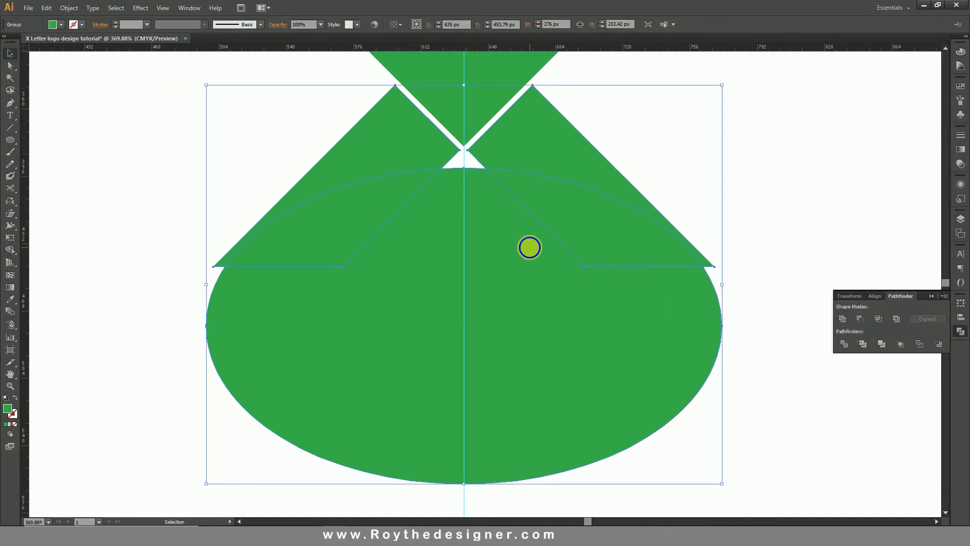
click(581, 306)
click(730, 352)
click(576, 330)
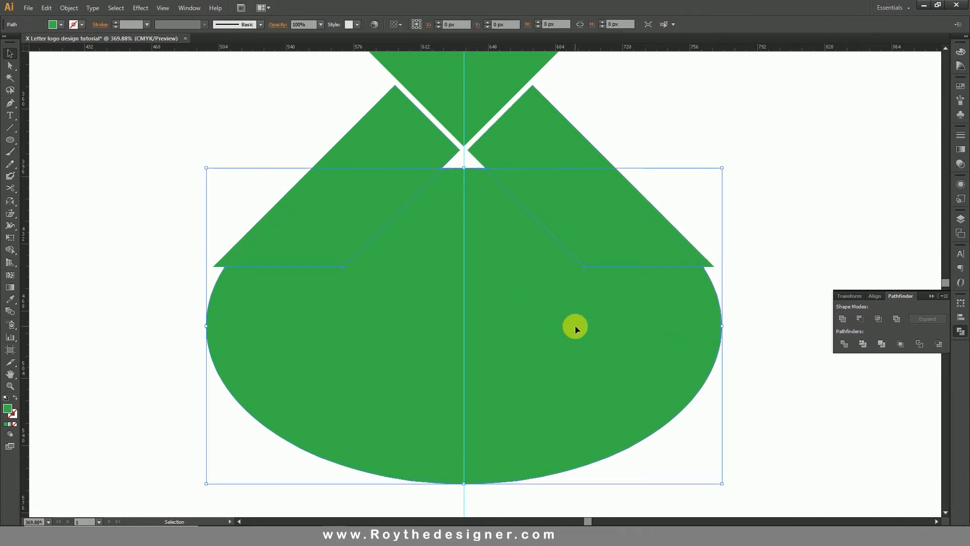
key(Delete)
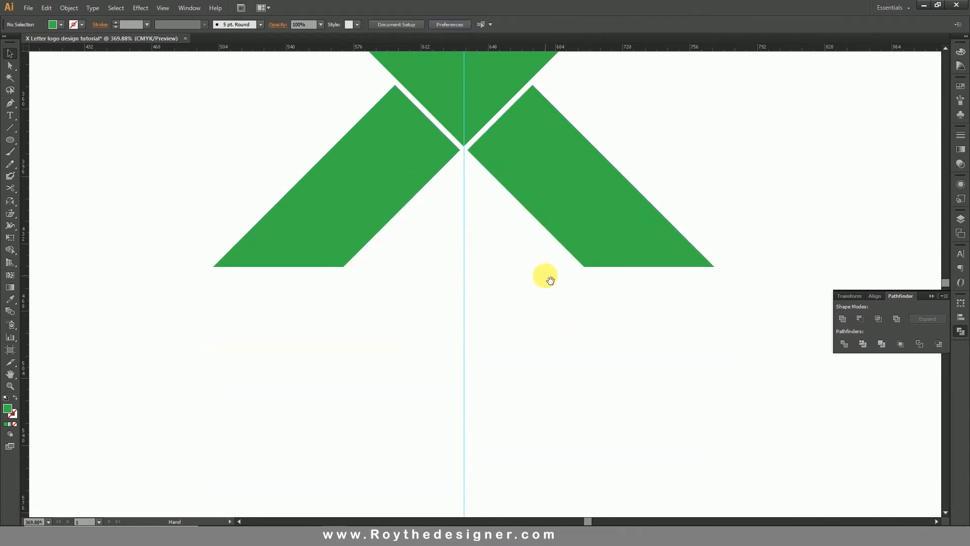
Select the upper piece of the lower-right leg and fill it with a linear gradient.
scroll(547, 277, up, 3)
ctrl+alt+click(461, 293)
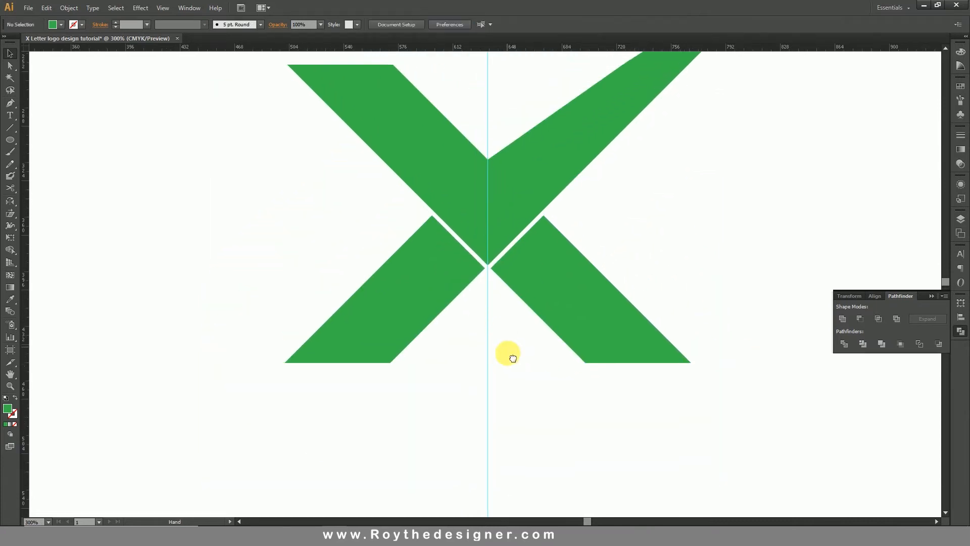
click(540, 278)
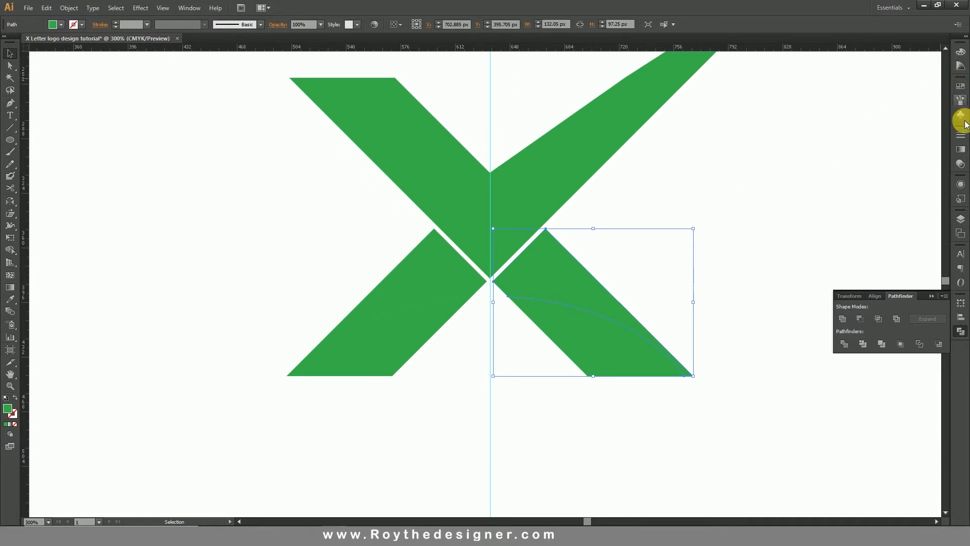
click(964, 150)
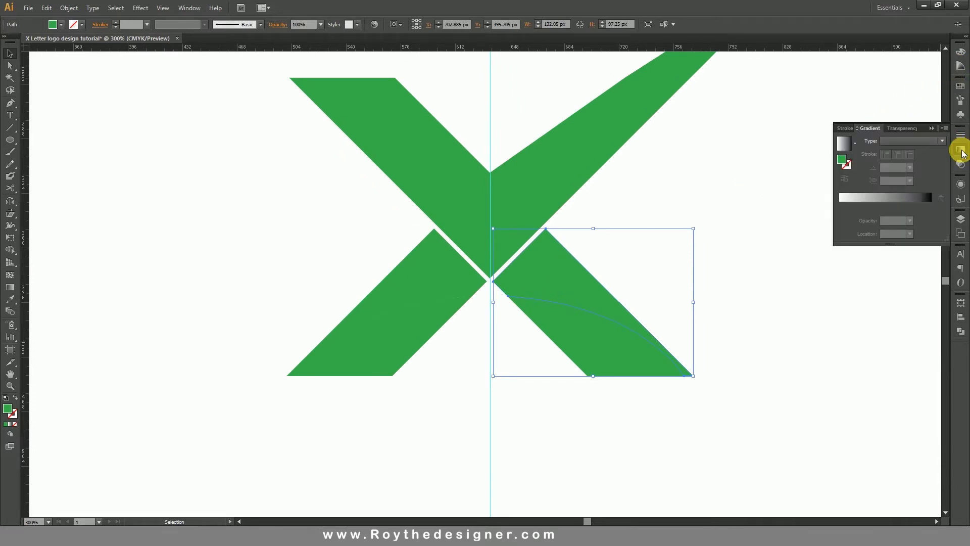
click(850, 146)
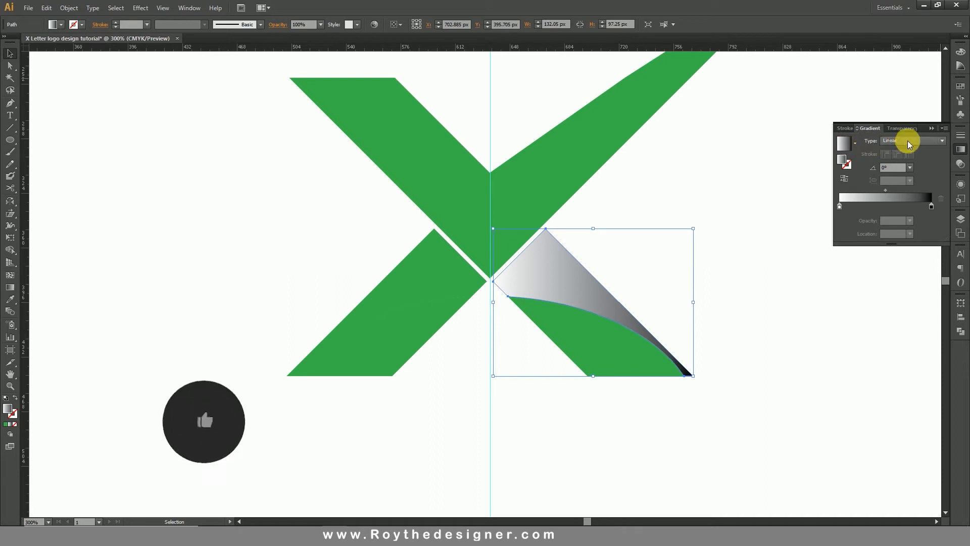
Switch the gradient's end stop to CMYK and match the logo's green with M 0, Y 100, K 0 and a higher cyan value.
click(931, 206)
double_click(931, 207)
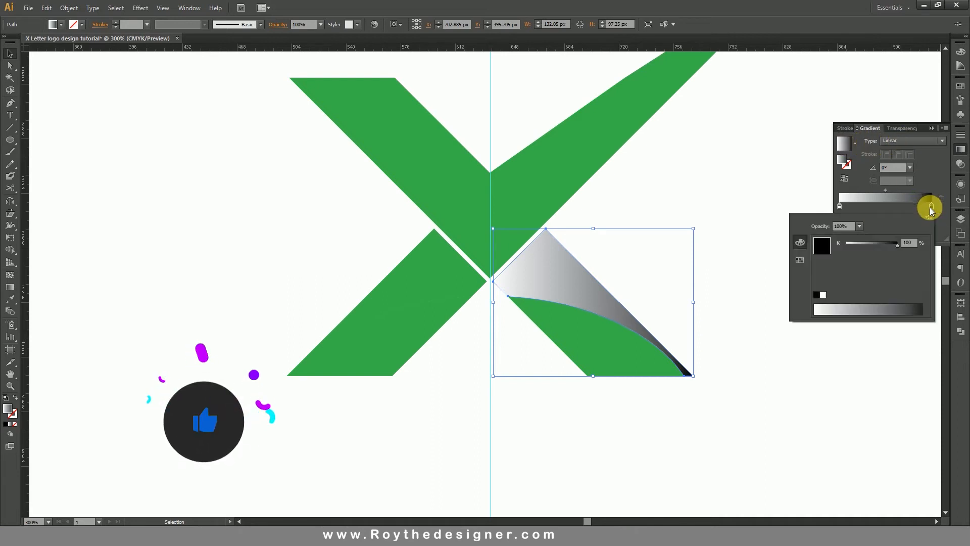
click(928, 218)
click(888, 252)
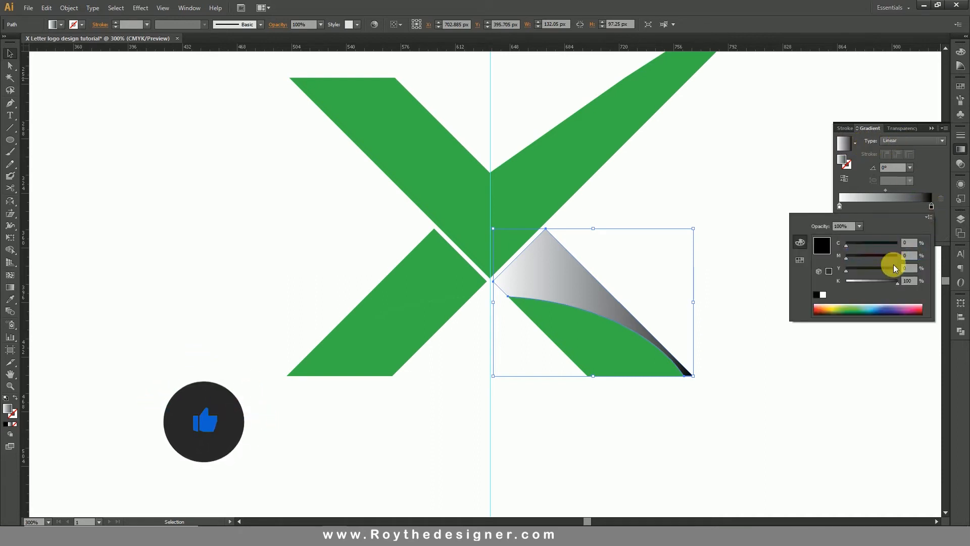
drag(790, 288, 791, 288)
click(897, 269)
click(877, 244)
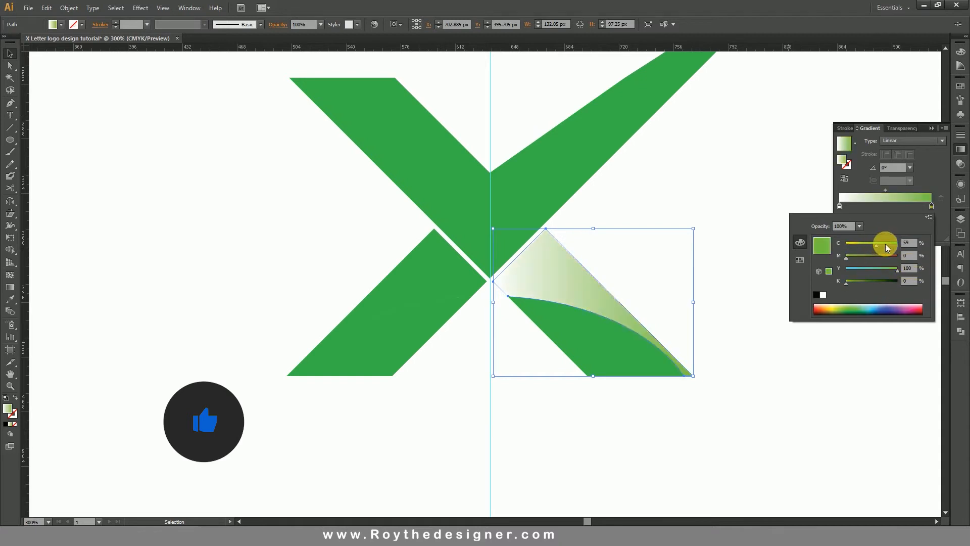
drag(911, 244, 874, 243)
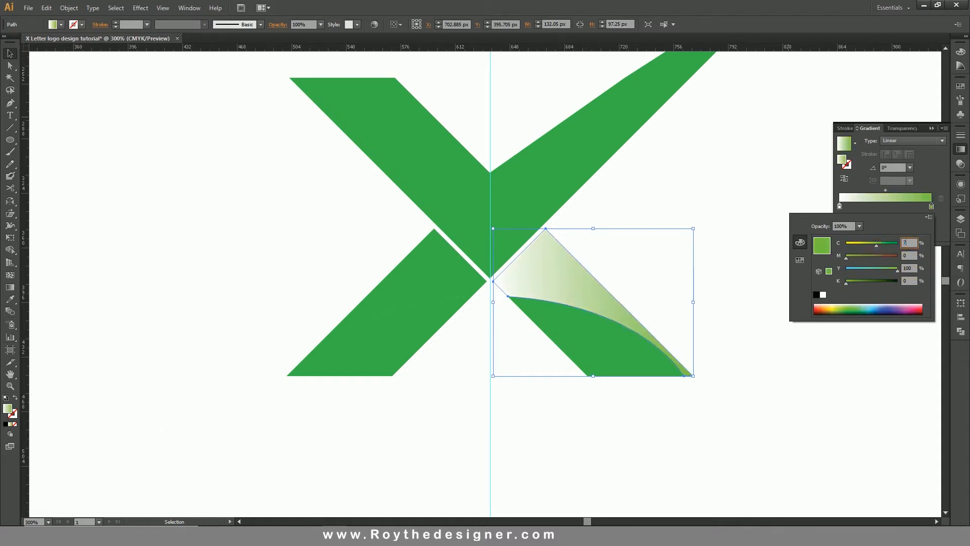
key(Return)
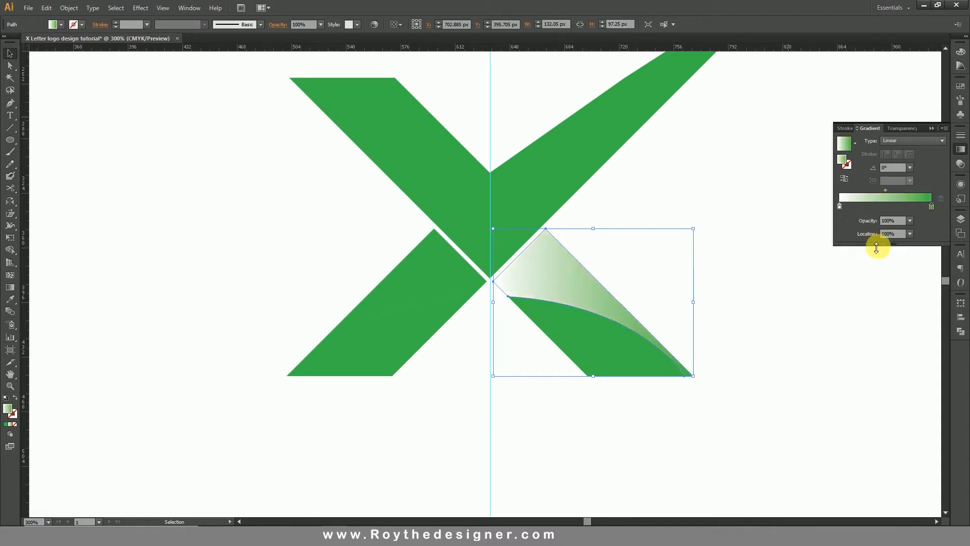
Switch the gradient's start stop to CMYK and colour it a deeper green with full yellow and more cyan.
double_click(839, 207)
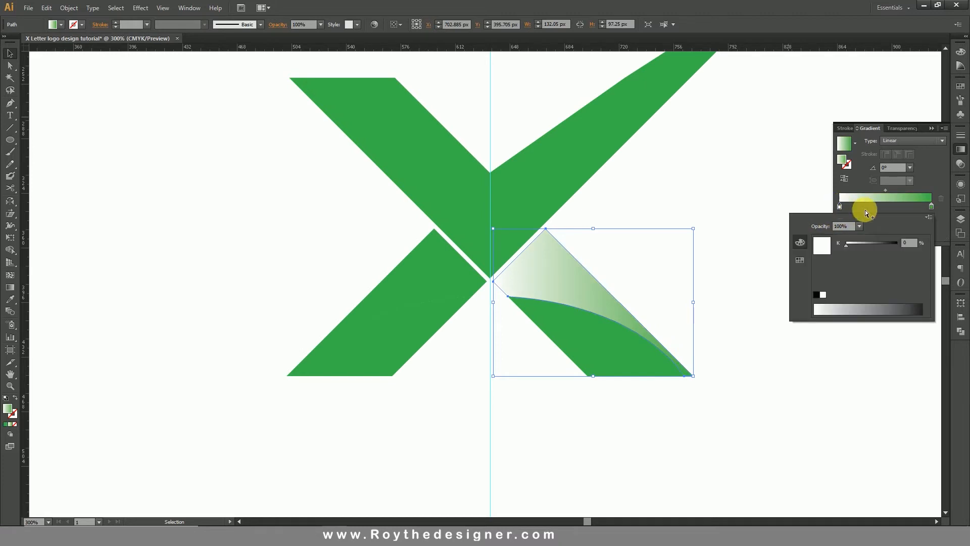
click(928, 217)
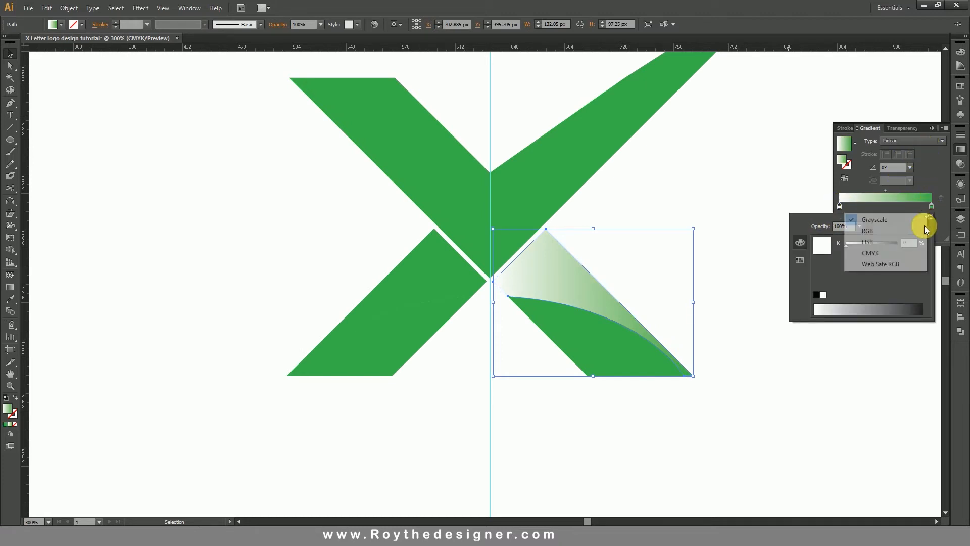
click(903, 253)
drag(895, 269, 872, 244)
click(884, 243)
click(911, 245)
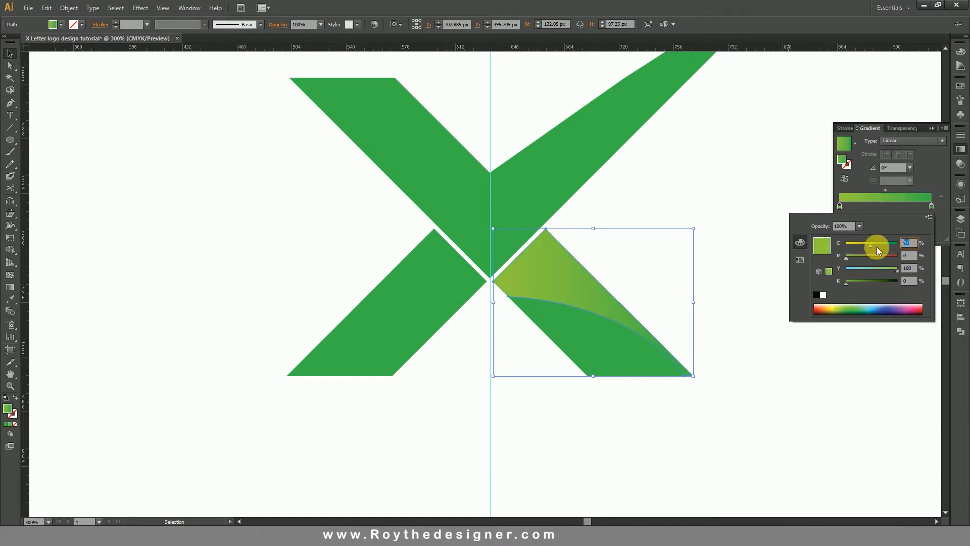
key(Return)
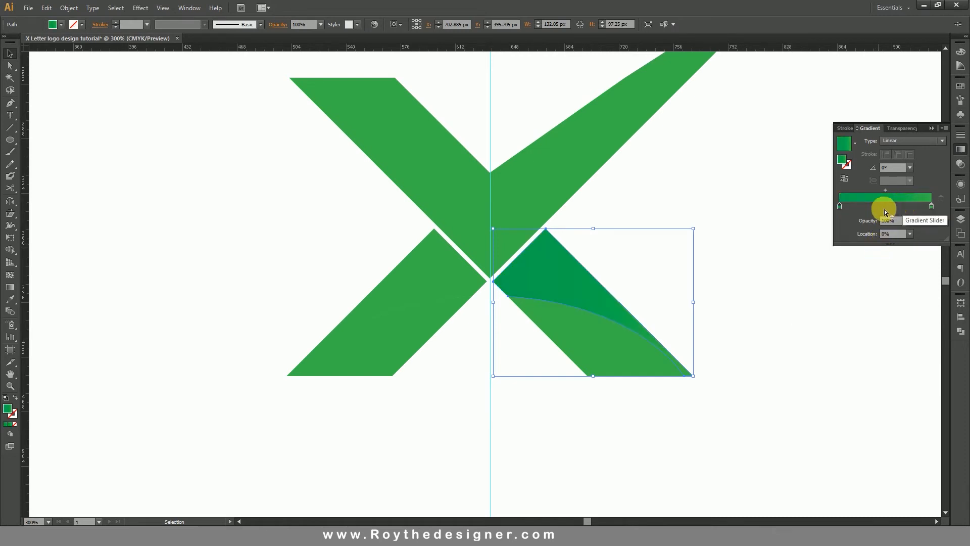
Set the cyan of the gradient's end stop to 60 for the upper piece of the lower-right leg.
double_click(931, 206)
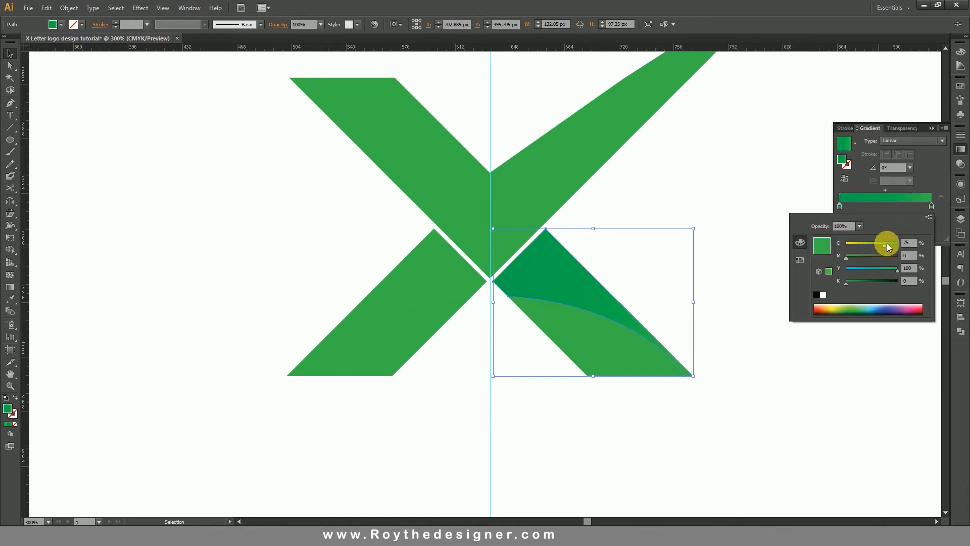
text(60)
key(Return)
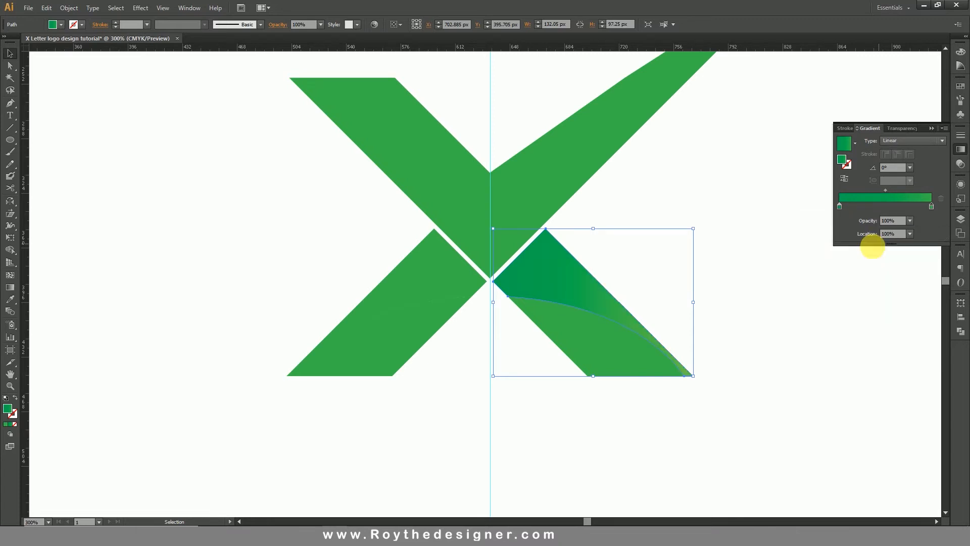
click(726, 303)
Copy the upper piece's gradient onto the lower piece of the lower-right leg with the Eyedropper and reverse its direction.
click(595, 356)
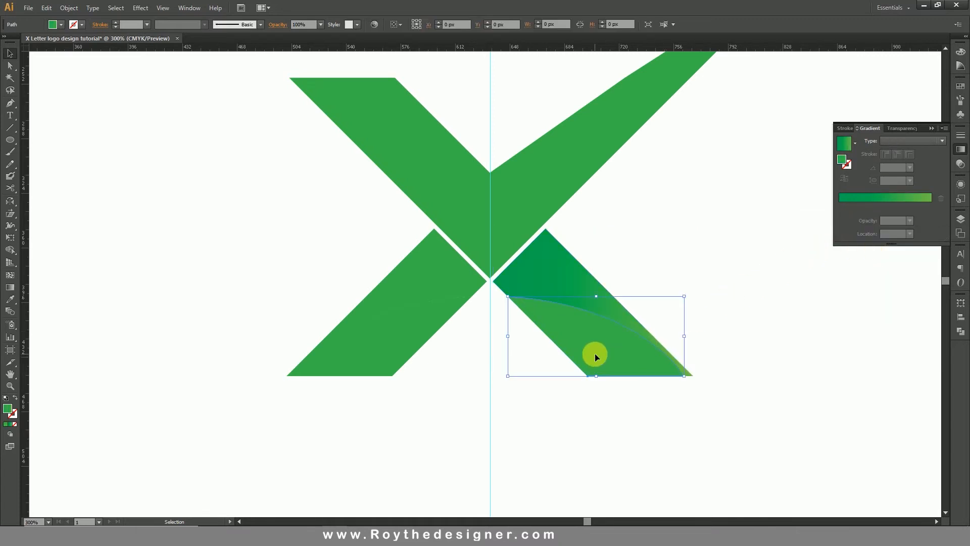
click(697, 277)
click(559, 324)
click(10, 299)
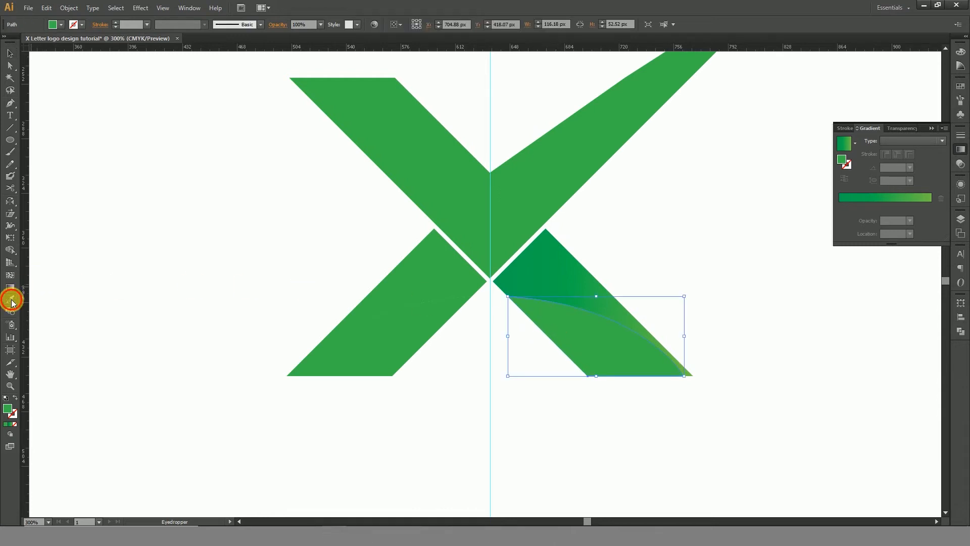
click(559, 285)
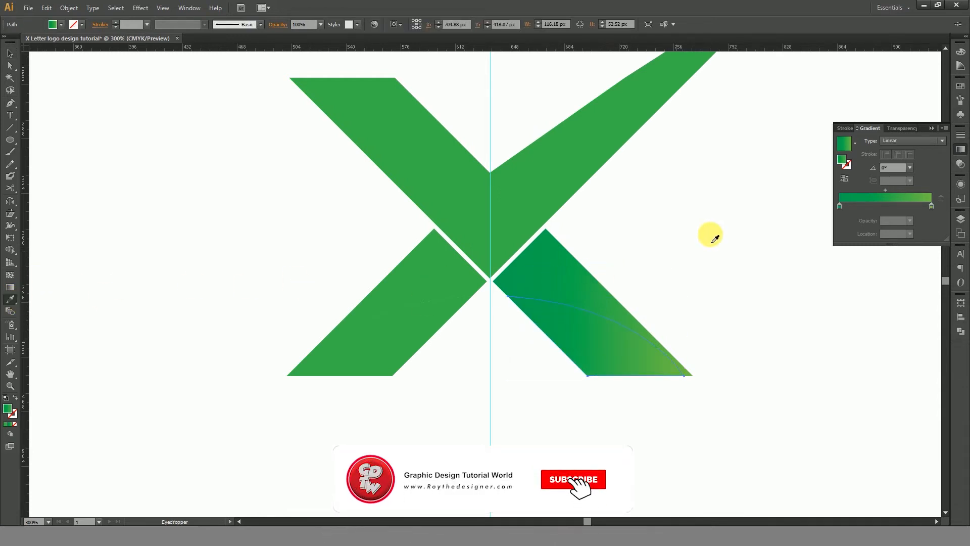
click(844, 178)
ctrl+click(690, 257)
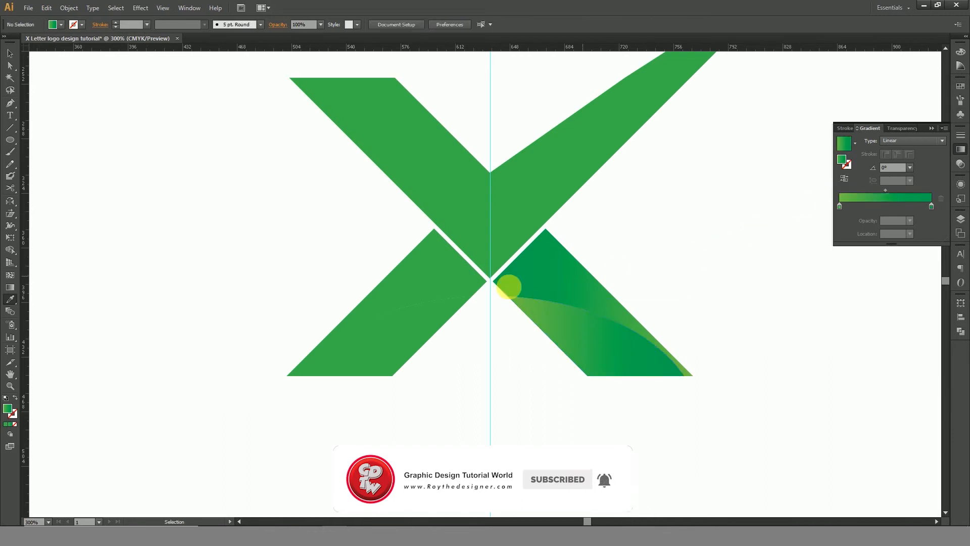
Apply the gradients of the lower-right leg's two pieces to the matching lower and upper pieces of the lower-left leg.
ctrl+click(401, 324)
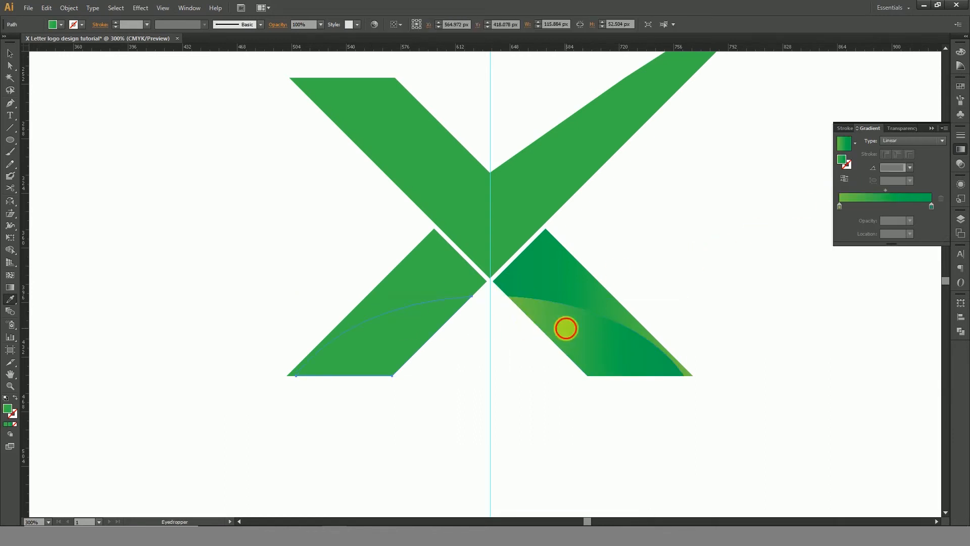
click(564, 327)
ctrl+click(450, 288)
click(558, 279)
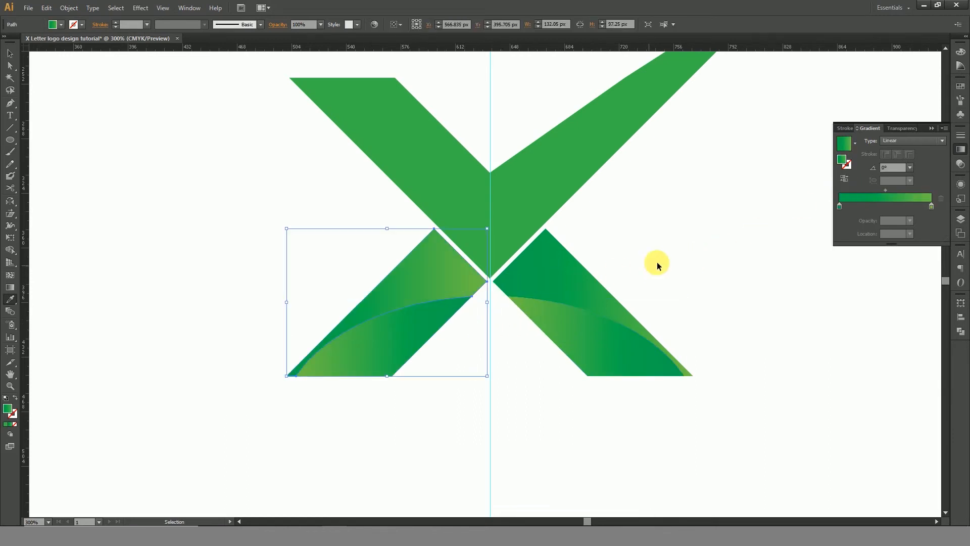
ctrl+click(678, 258)
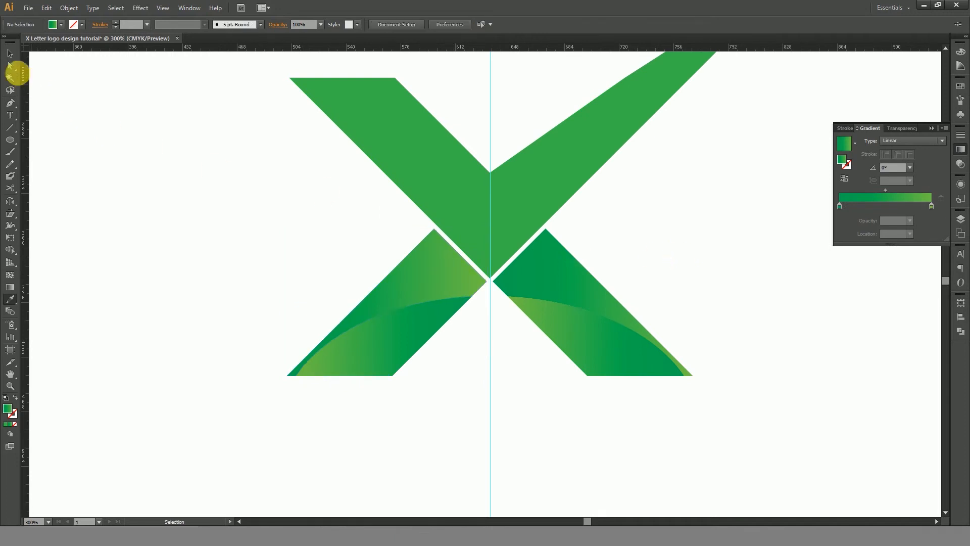
Hide the vertical guide running through the middle of the X.
click(10, 53)
drag(252, 159, 241, 200)
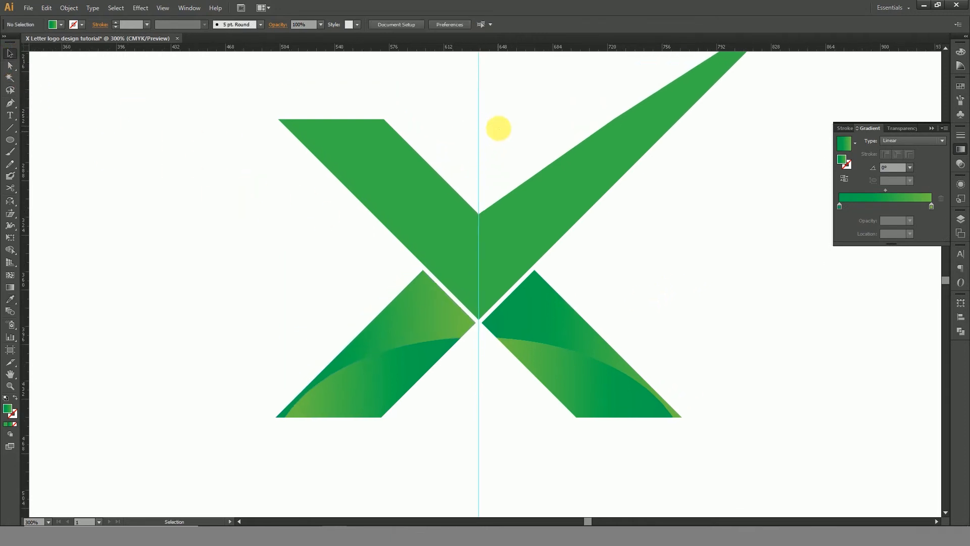
right_click(505, 122)
click(521, 196)
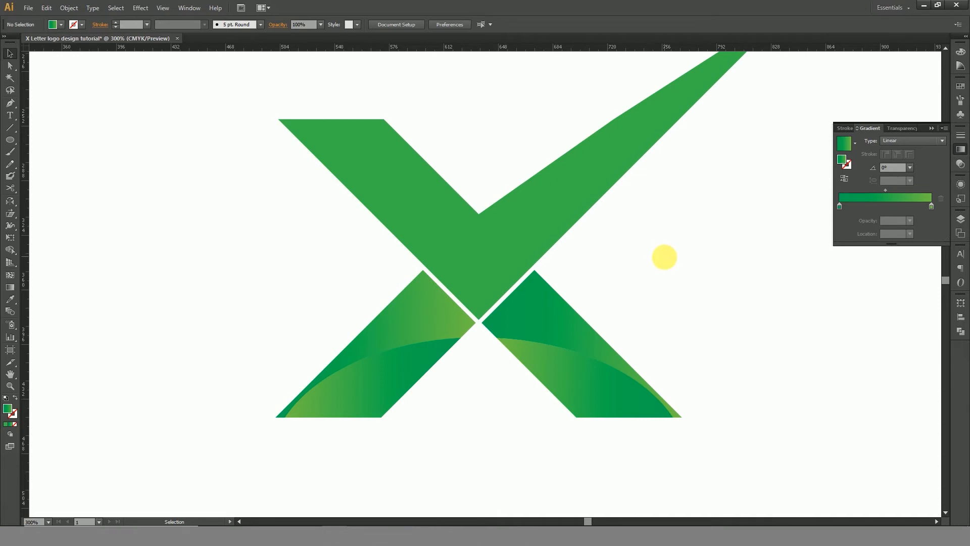
key(ctrl+minus)
Paste a copy of the checkmark in front of the original and fill it with a white-to-black linear gradient.
click(547, 219)
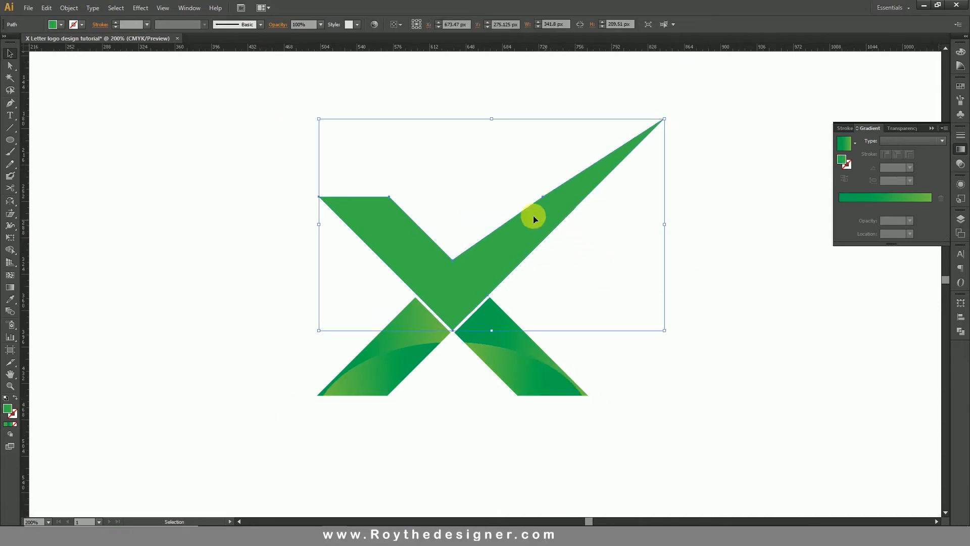
click(46, 8)
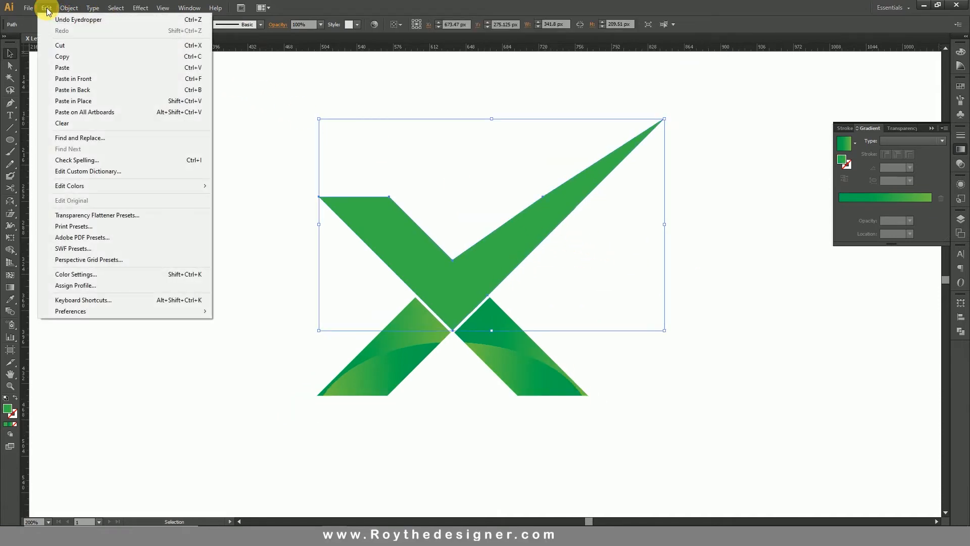
click(47, 9)
click(47, 10)
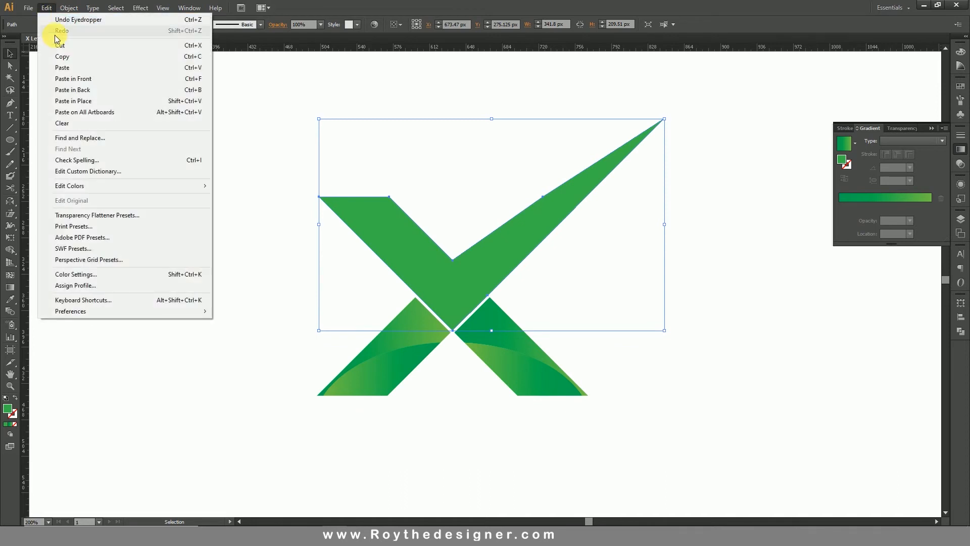
click(89, 80)
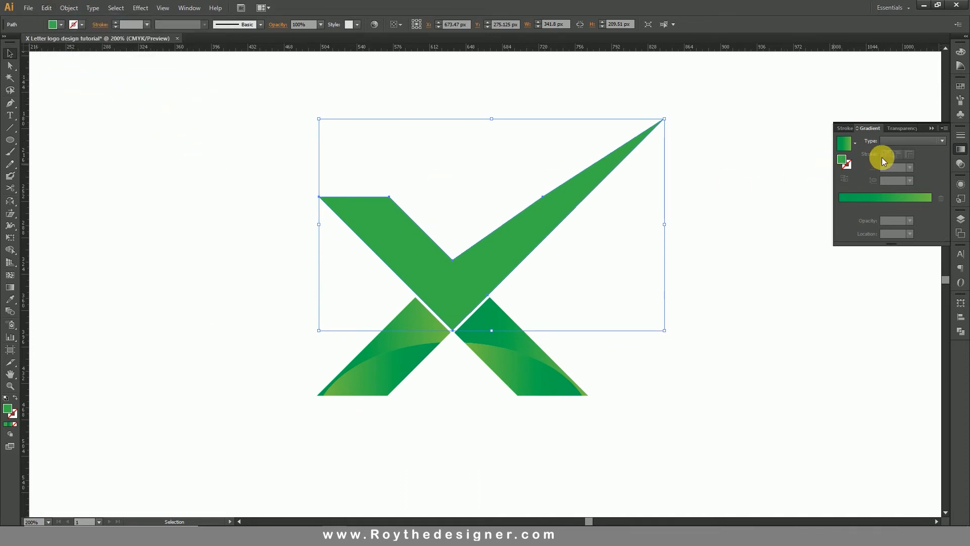
click(855, 144)
click(806, 158)
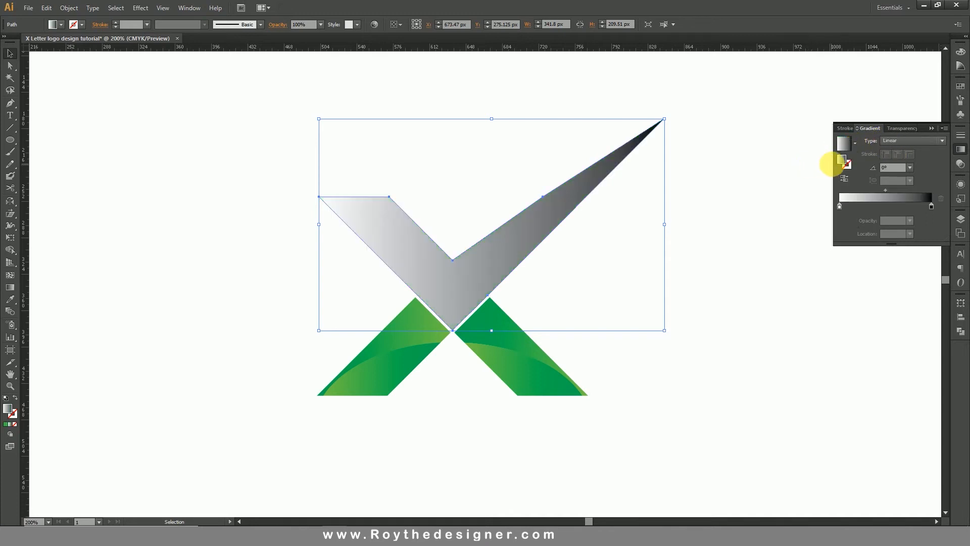
Try the Lighten blend mode on the checkmark copy, then set its blend mode to Darken.
click(902, 129)
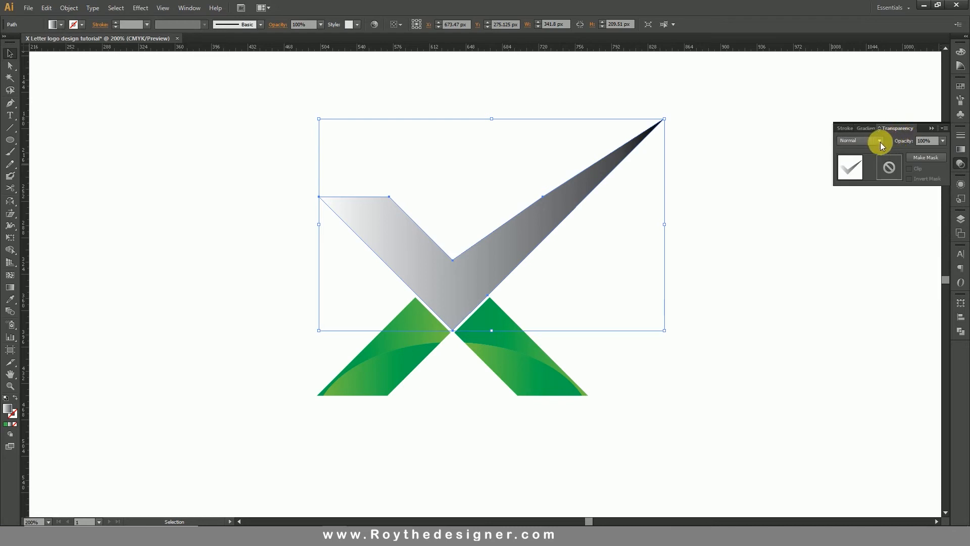
click(879, 141)
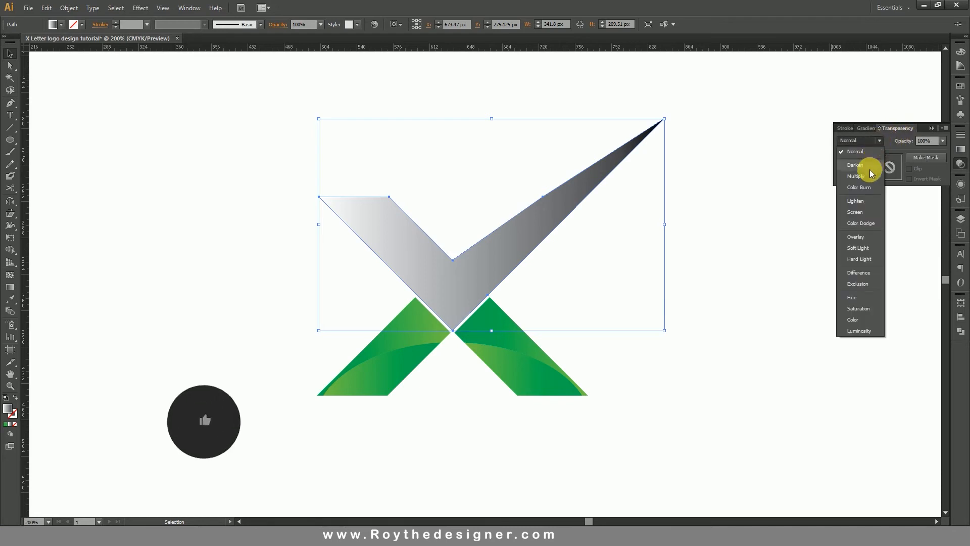
click(856, 201)
click(879, 141)
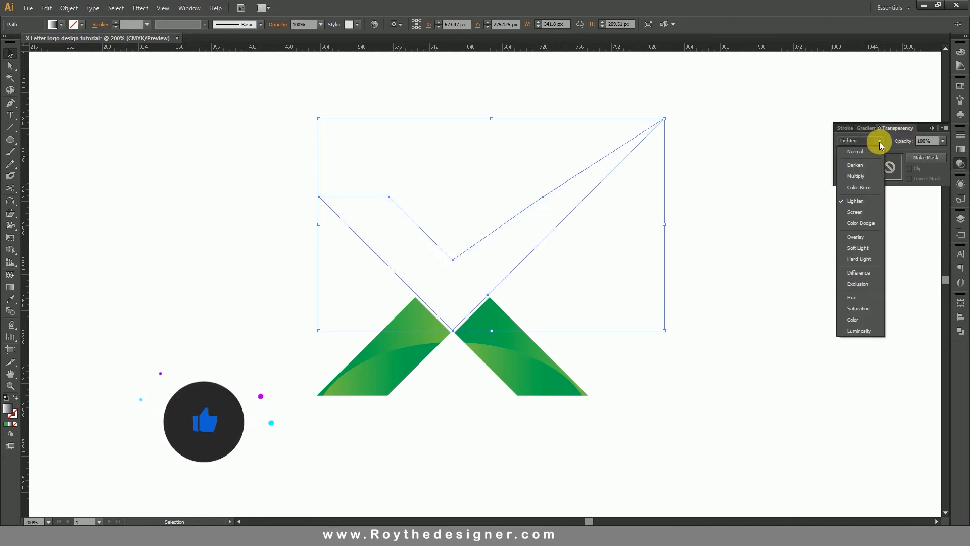
click(868, 167)
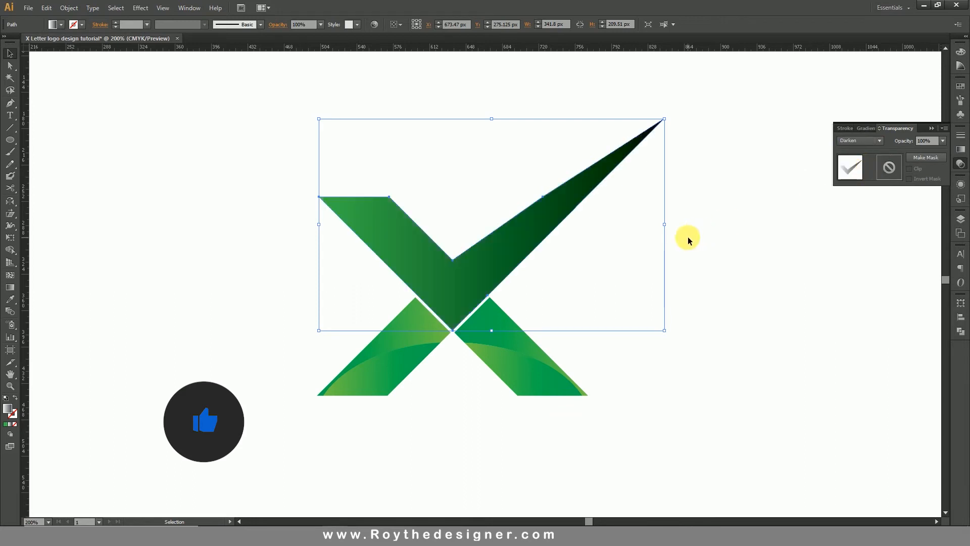
click(708, 225)
Draw an ellipse about 217 by 335 px over the upper-left arm, its edge curving through the checkmark's vertex.
click(9, 140)
drag(357, 139, 580, 479)
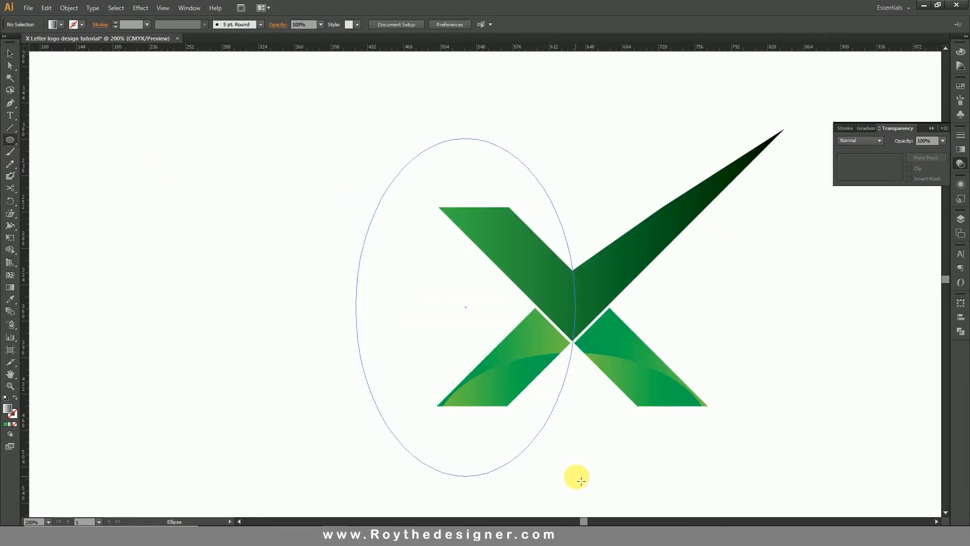
drag(581, 480, 579, 481)
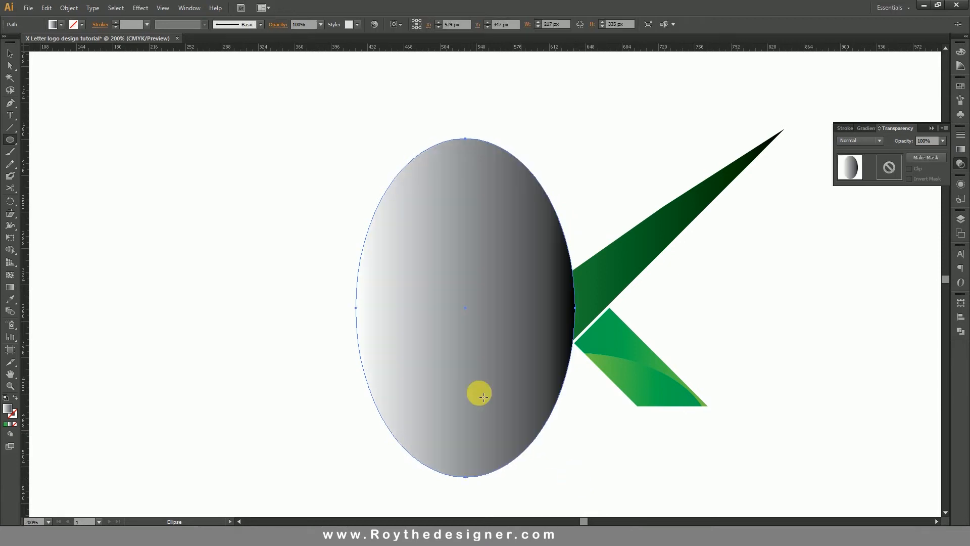
Remove the part of the ellipse outside the checkmark with Shape Builder, keeping the piece over the upper-left arm.
click(9, 53)
drag(303, 150, 548, 297)
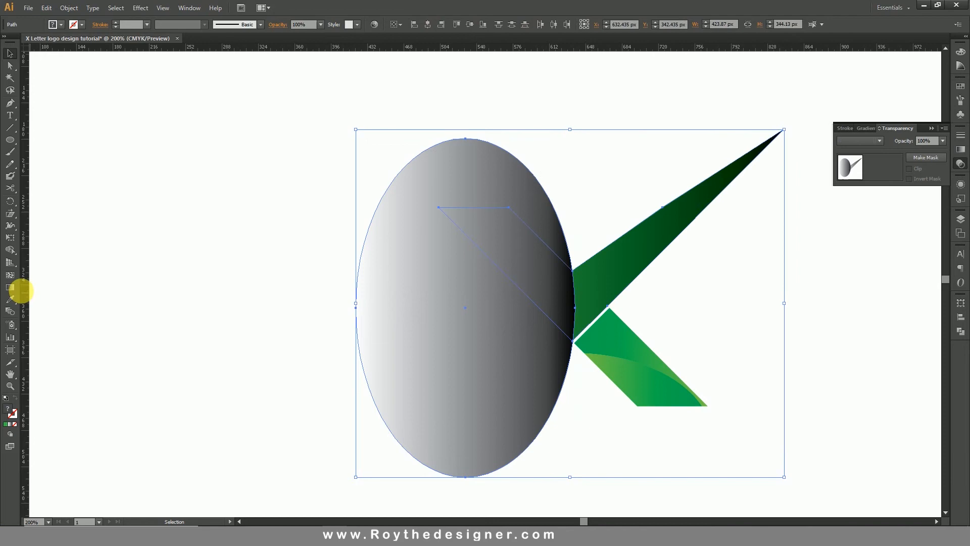
click(10, 250)
alt+click(418, 332)
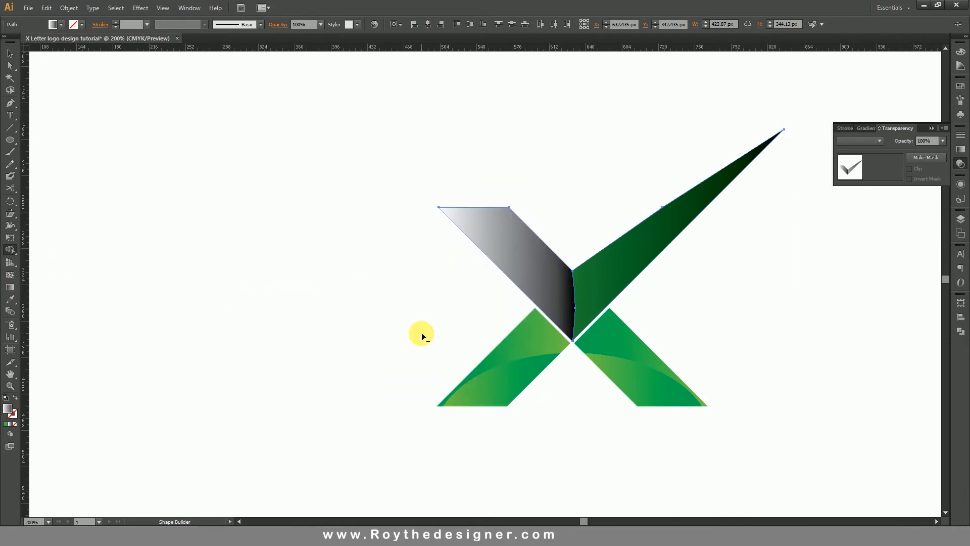
click(9, 53)
click(341, 161)
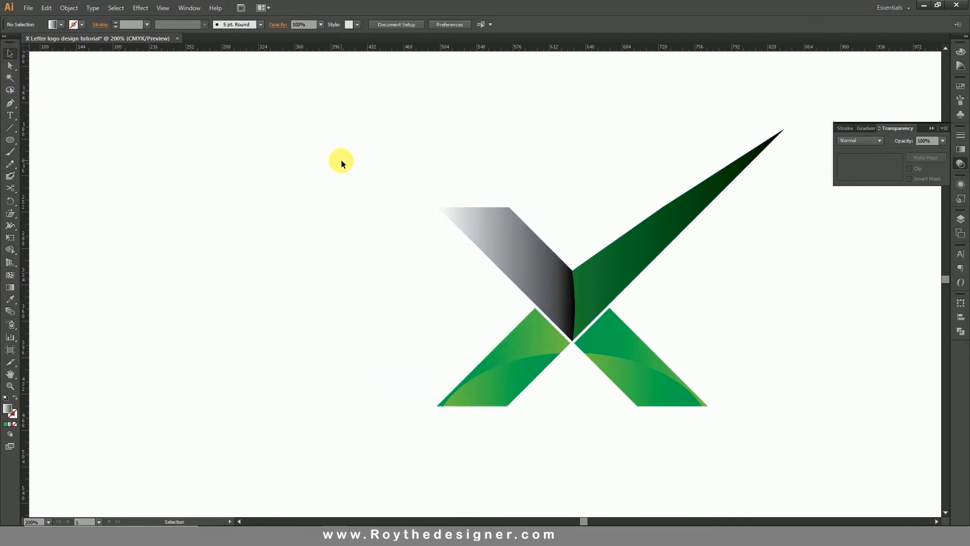
Fill the upper-left arm piece with the gradient sampled from the upper piece of the lower-left leg.
click(544, 247)
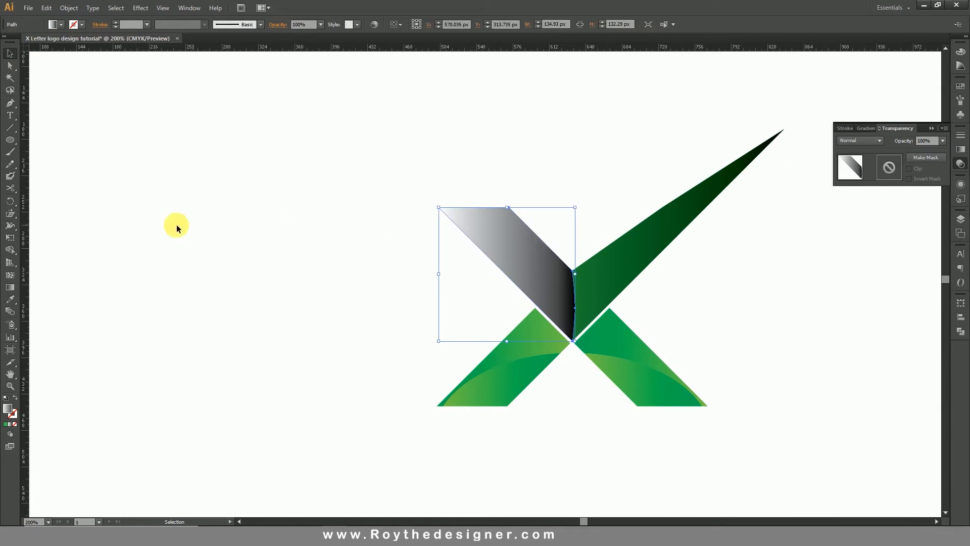
click(10, 299)
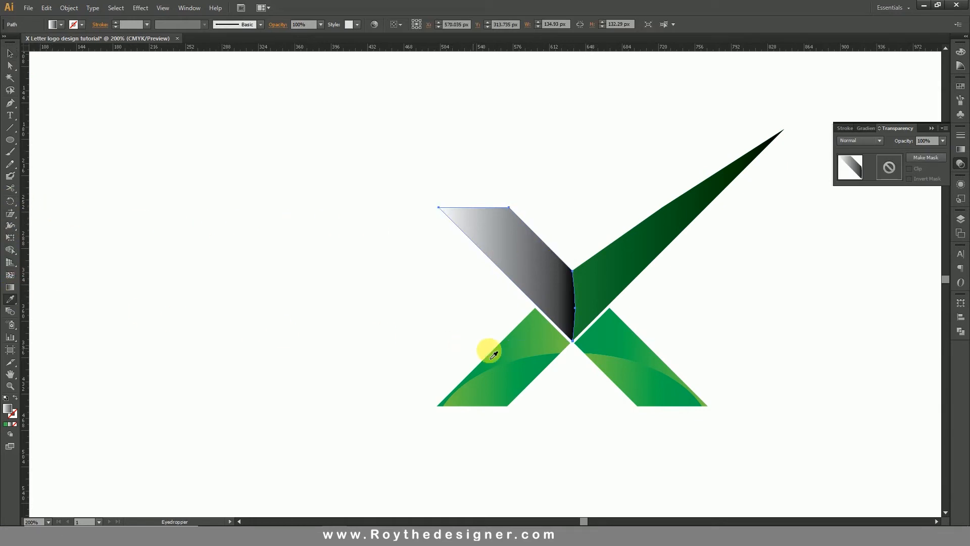
click(524, 349)
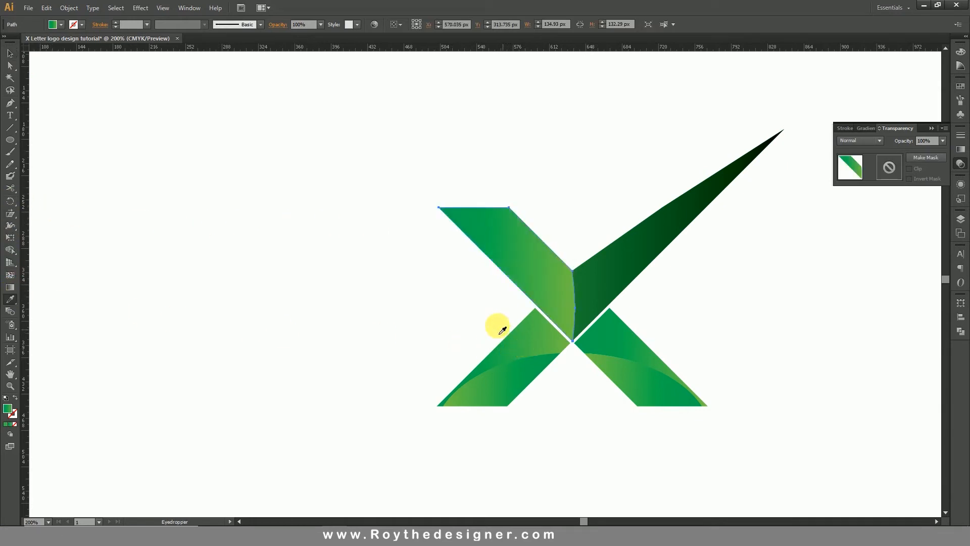
click(9, 54)
click(271, 130)
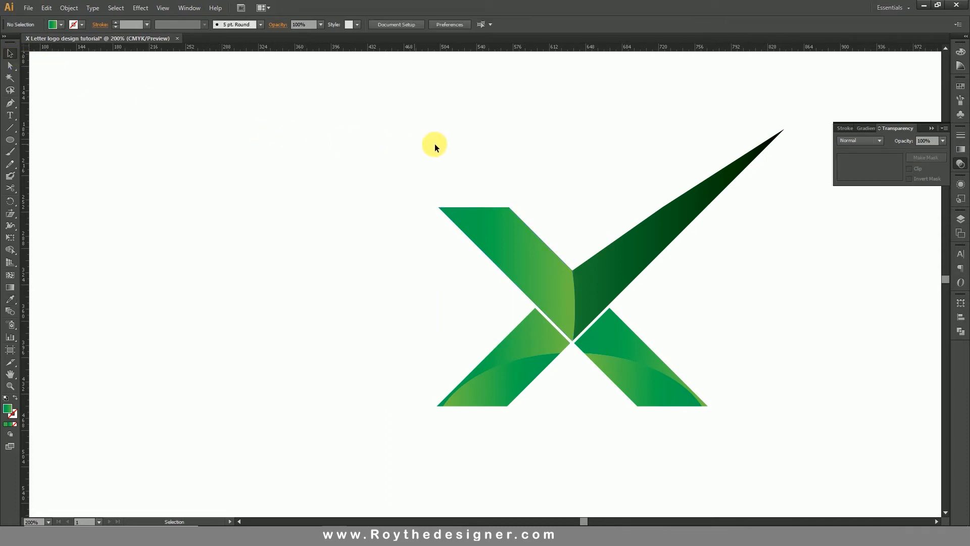
Lighten the checkmark's long arm by extending the dark end of its overlay gradient beyond the tip.
drag(706, 253, 667, 259)
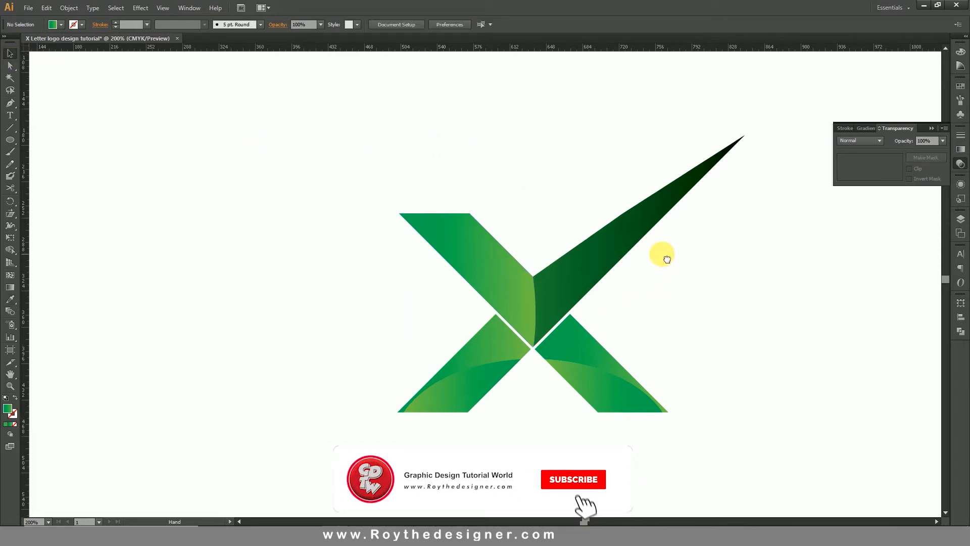
click(634, 232)
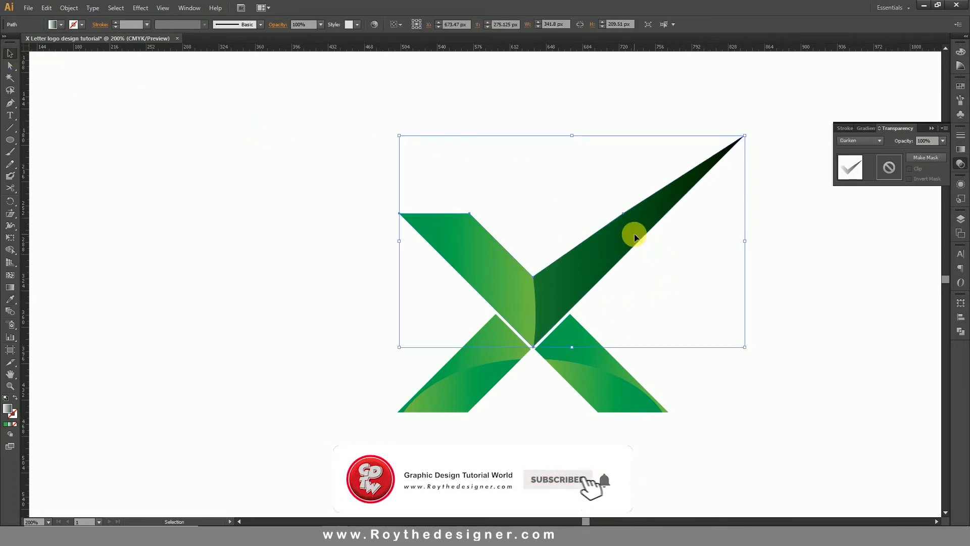
click(10, 289)
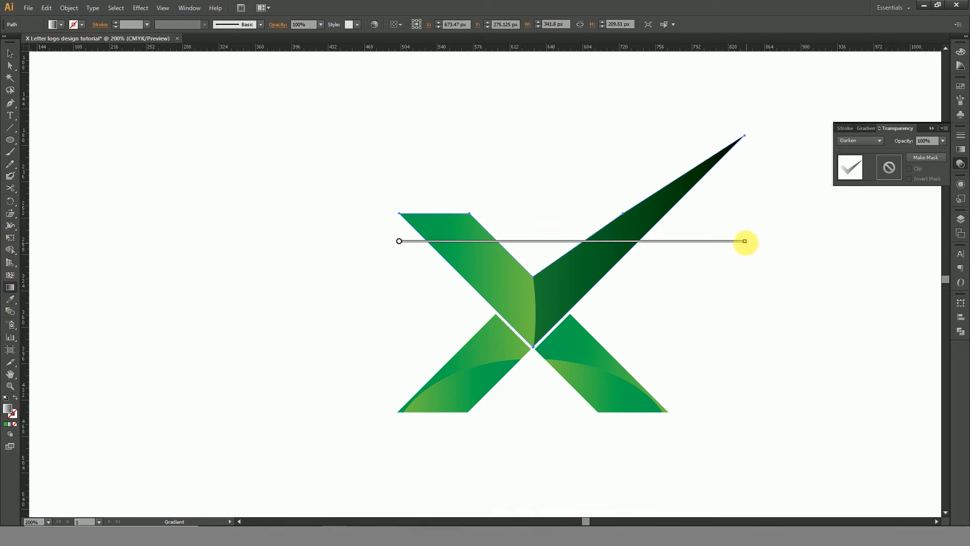
drag(751, 244, 825, 243)
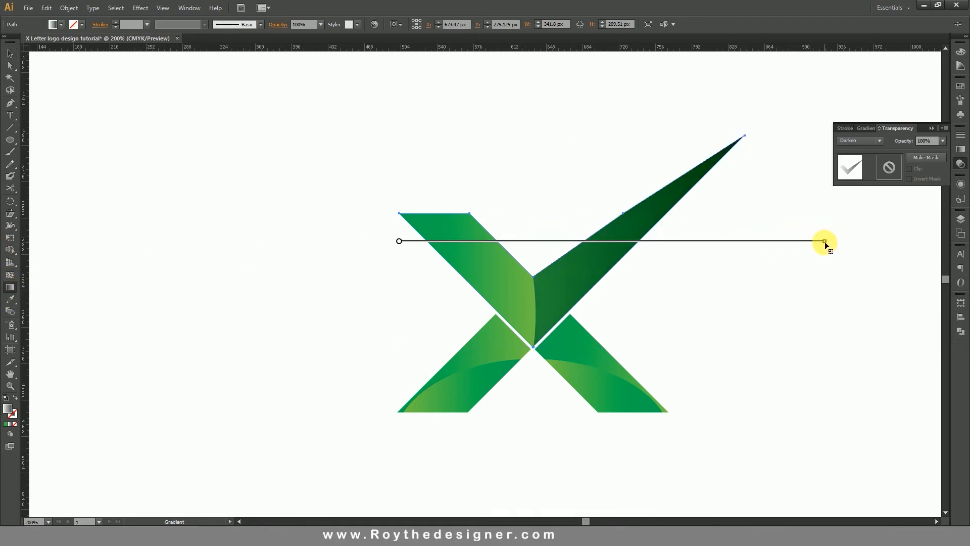
click(11, 53)
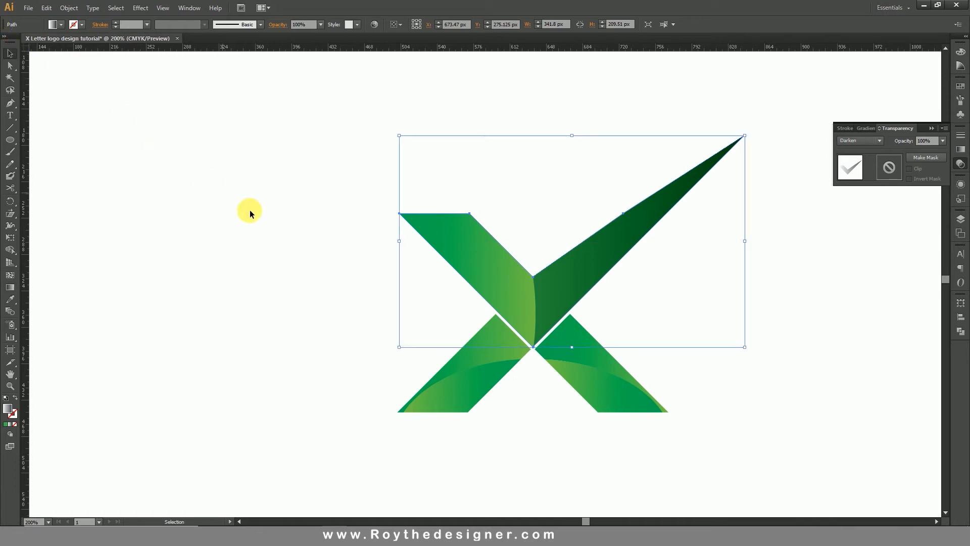
click(538, 420)
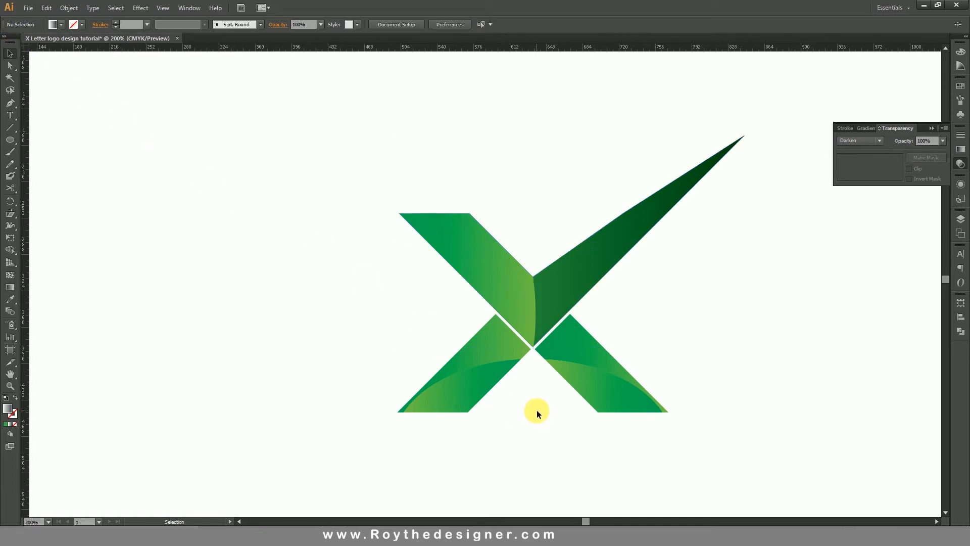
Reverse the gradients on the upper and lower pieces of the lower-right leg so they mirror the lower-left leg.
click(577, 348)
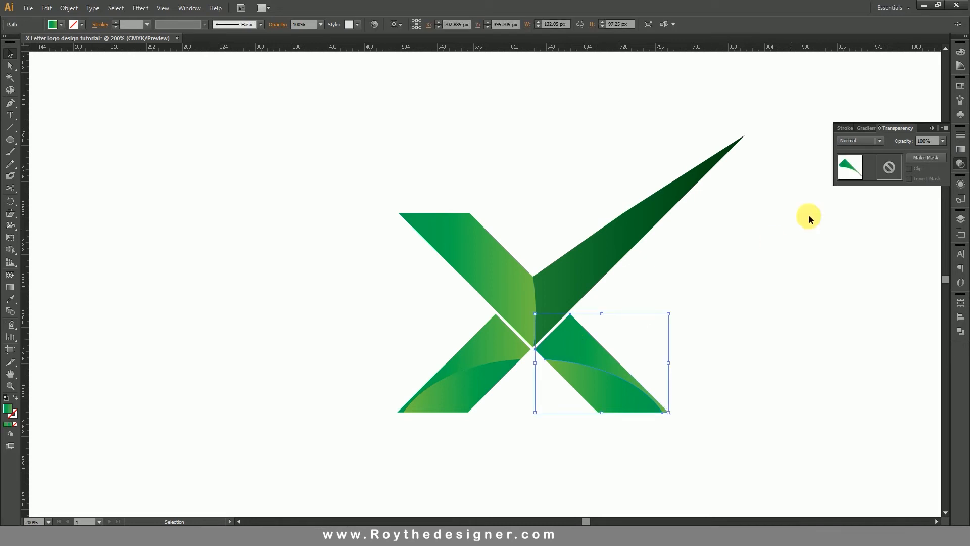
click(961, 151)
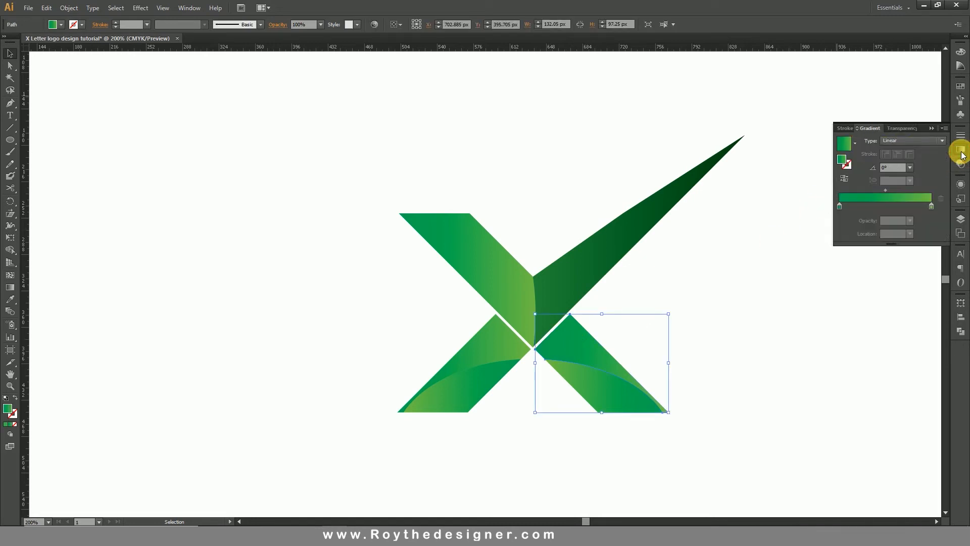
click(845, 181)
click(673, 371)
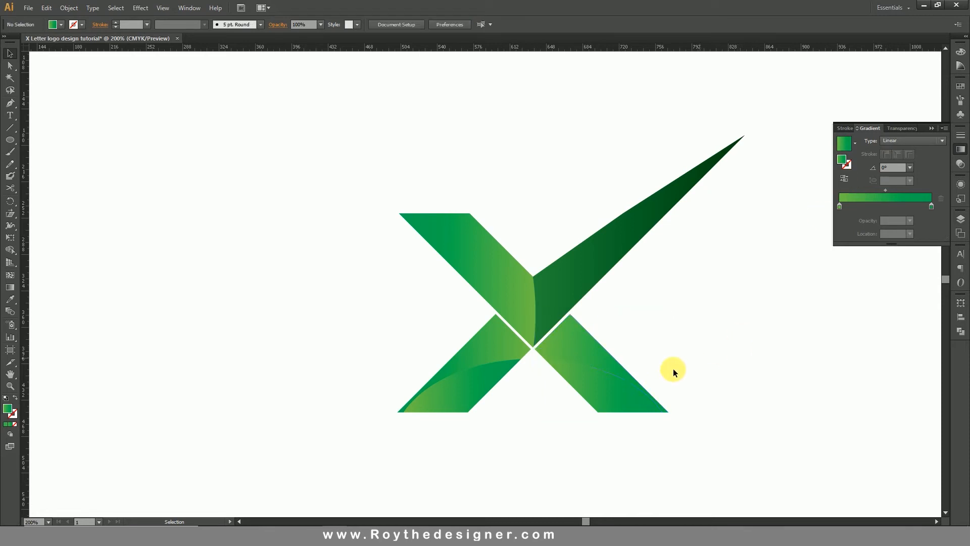
click(611, 397)
click(845, 179)
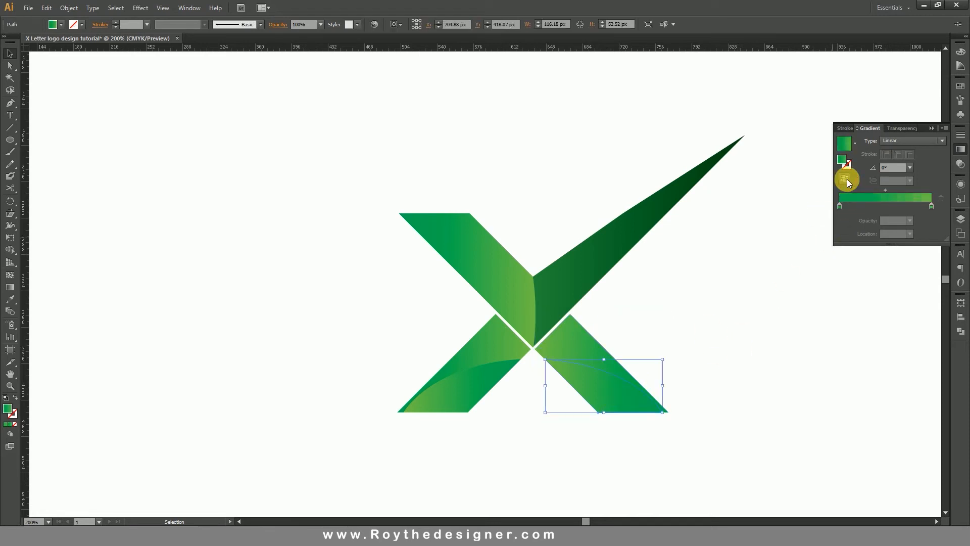
click(732, 328)
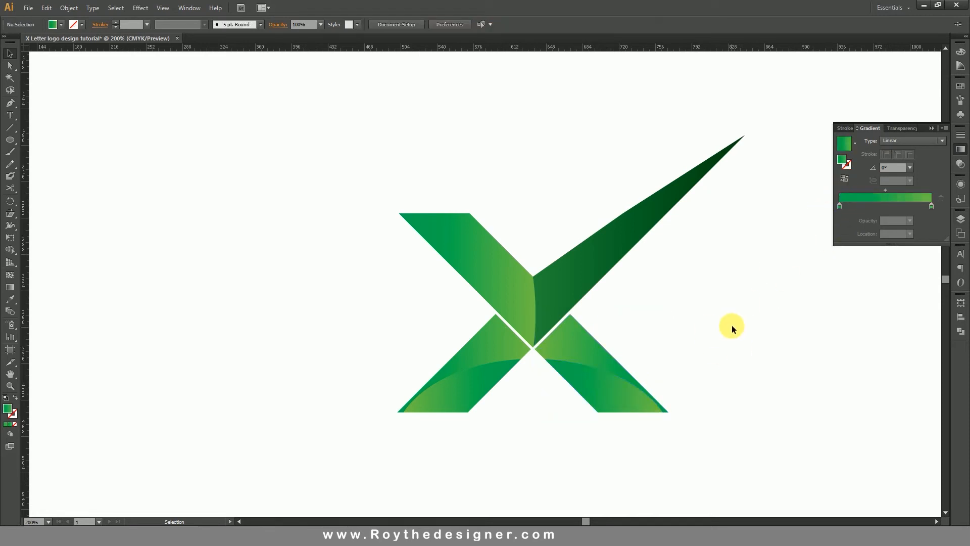
Add point text beneath the X reading "COMPANY NAME" with "TAGLINE HERE" on a second line.
ctrl+alt+click(512, 343)
drag(638, 329, 650, 339)
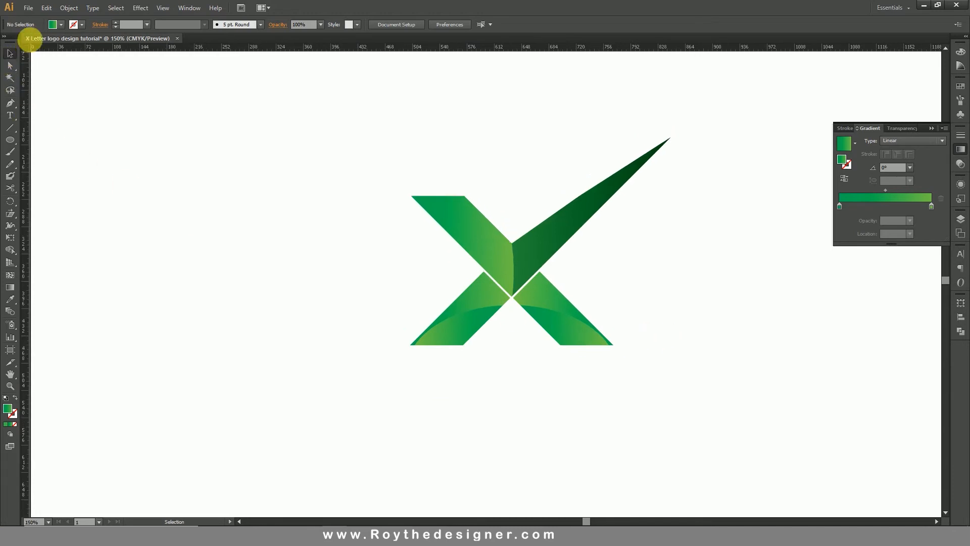
click(10, 115)
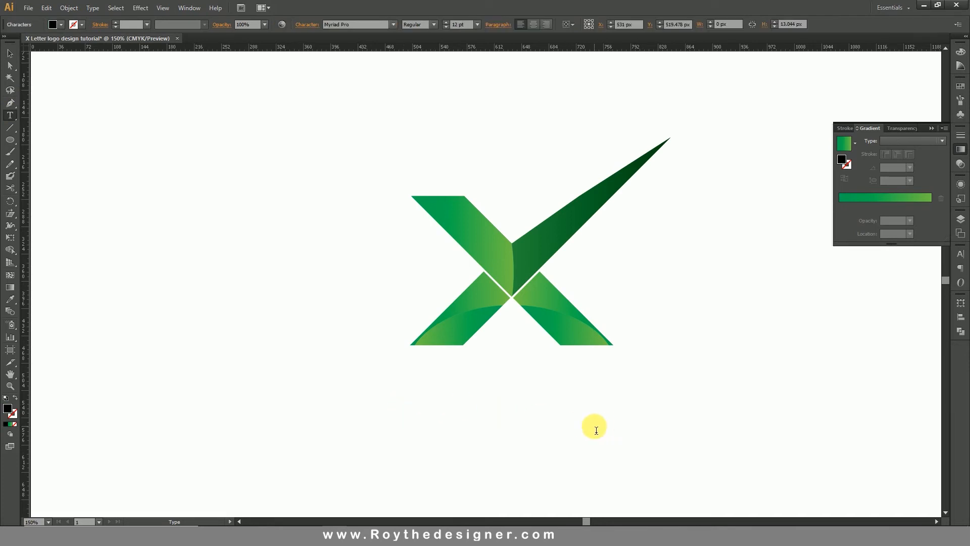
text(ANY NAME)
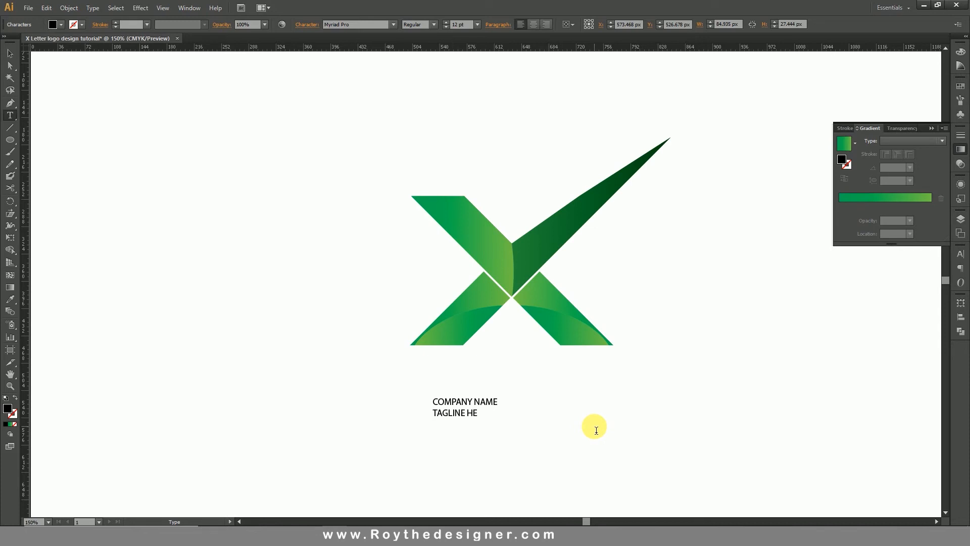
Enlarge both text lines to 46 pt and centre-align them.
key(ctrl+a)
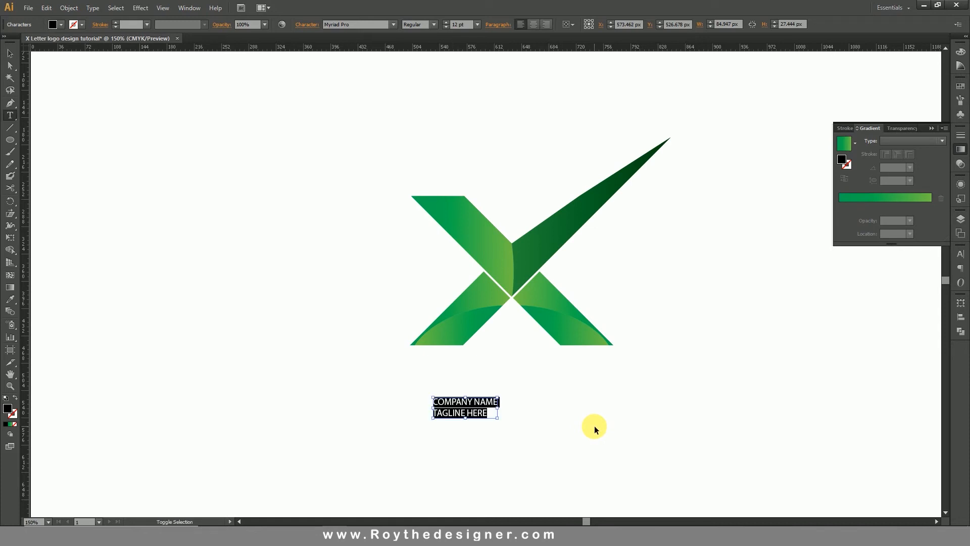
key(ctrl+shift+period)
key(ctrl+shift+period)
key(ctrl+shift+period)
key(ctrl+shift+period)
key(ctrl+shift+period)
key(ctrl+shift+period)
key(ctrl+shift+period)
key(ctrl+shift+period)
key(ctrl+shift+period)
key(ctrl+shift+period)
key(ctrl+shift+period)
key(ctrl+shift+period)
key(ctrl+shift+period)
key(ctrl+shift+period)
key(ctrl+shift+period)
key(ctrl+shift+period)
key(ctrl+shift+period)
key(ctrl+shift+c)
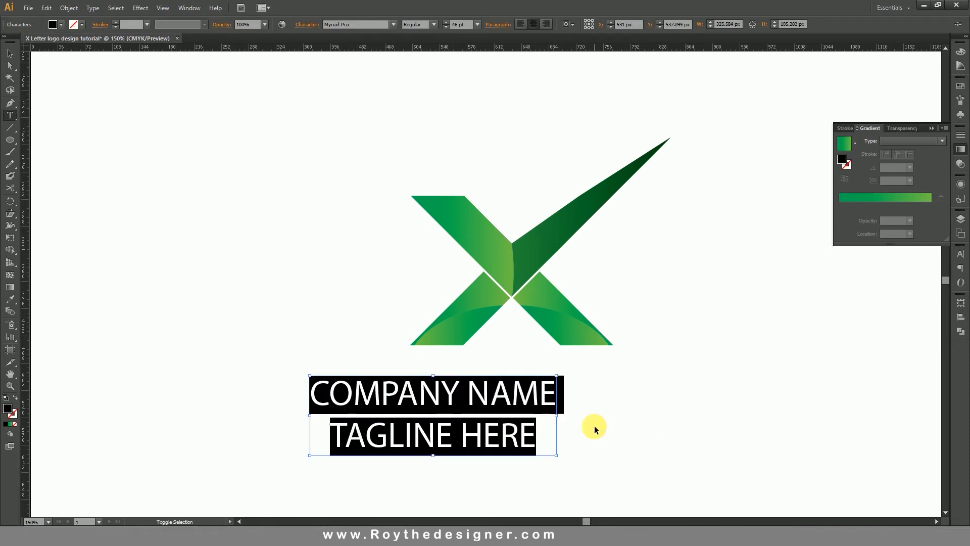
Set the COMPANY NAME line in Arial Bold and move the text block across so it is centred beneath the X.
triple_click(526, 390)
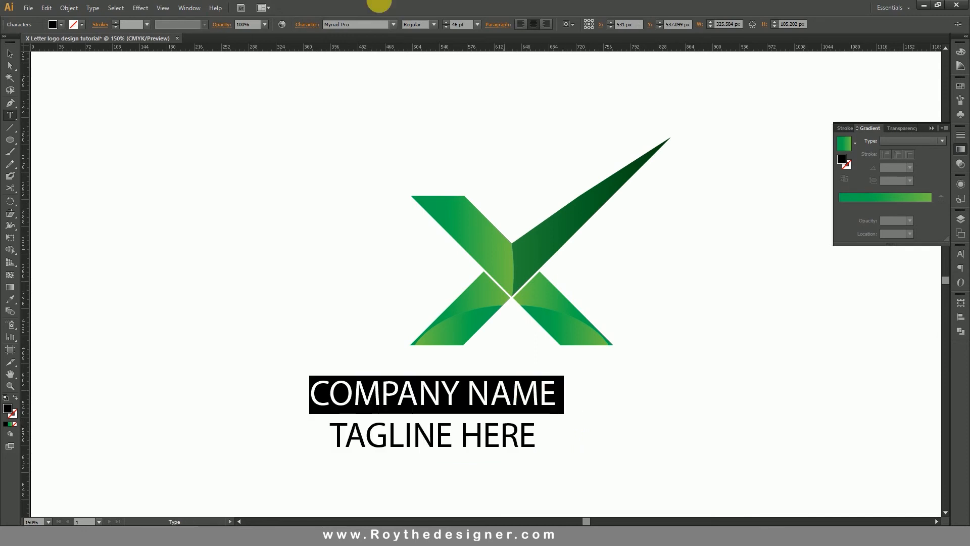
click(359, 25)
text(Arial)
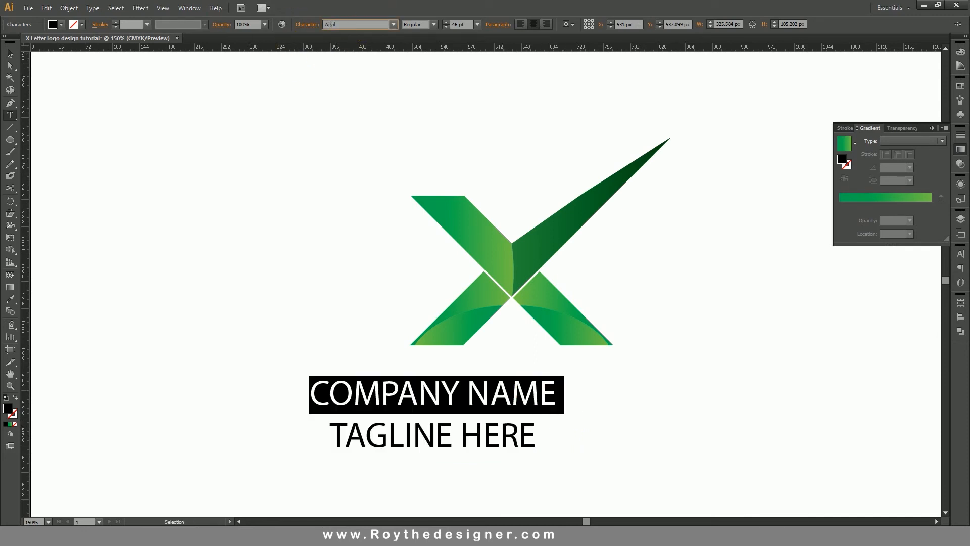
click(360, 25)
click(429, 25)
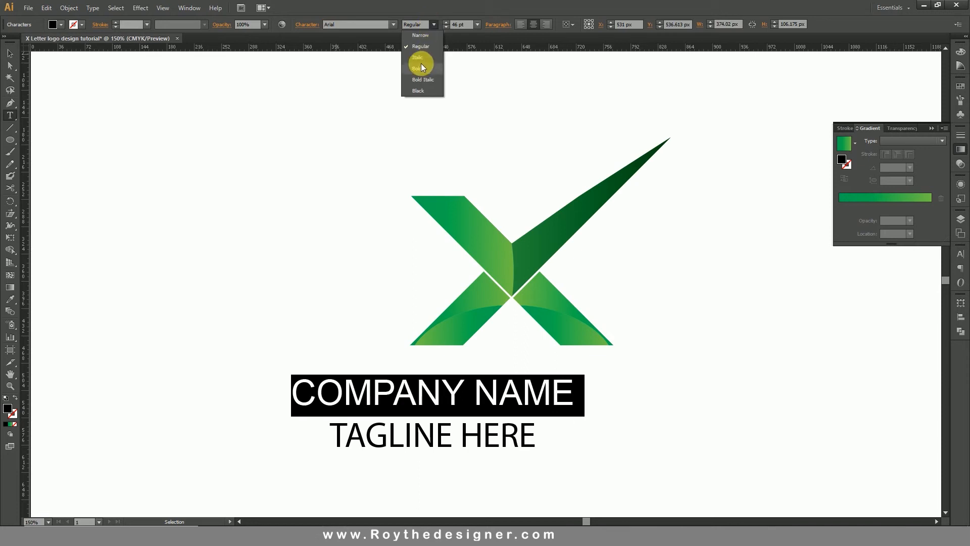
click(420, 67)
click(11, 54)
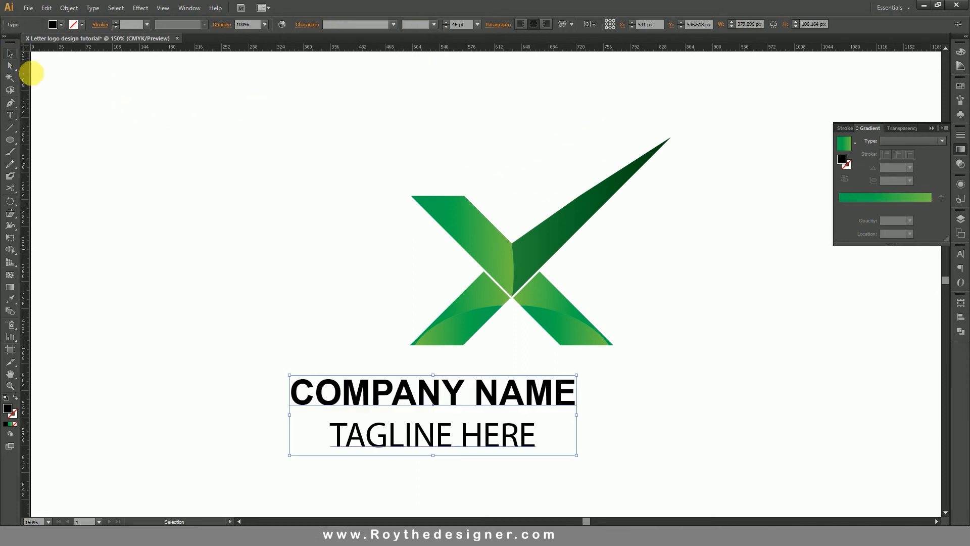
drag(444, 433, 547, 433)
Set the TAGLINE HERE line in Arial Narrow.
triple_click(542, 432)
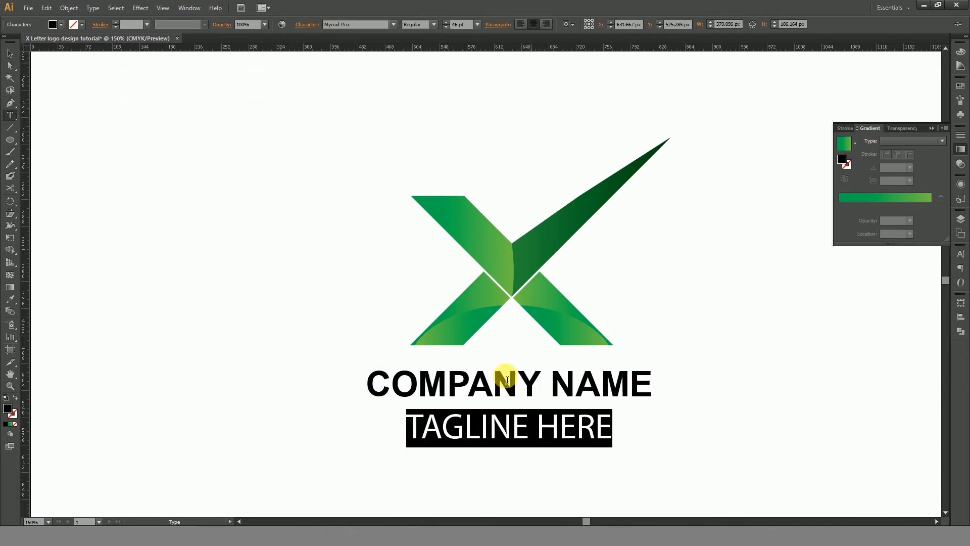
click(389, 26)
text(Arial)
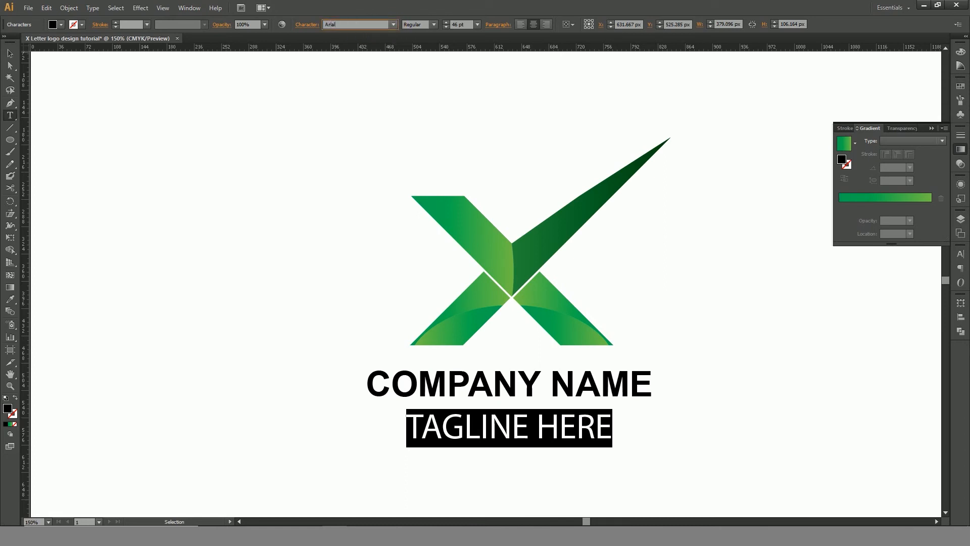
key(Return)
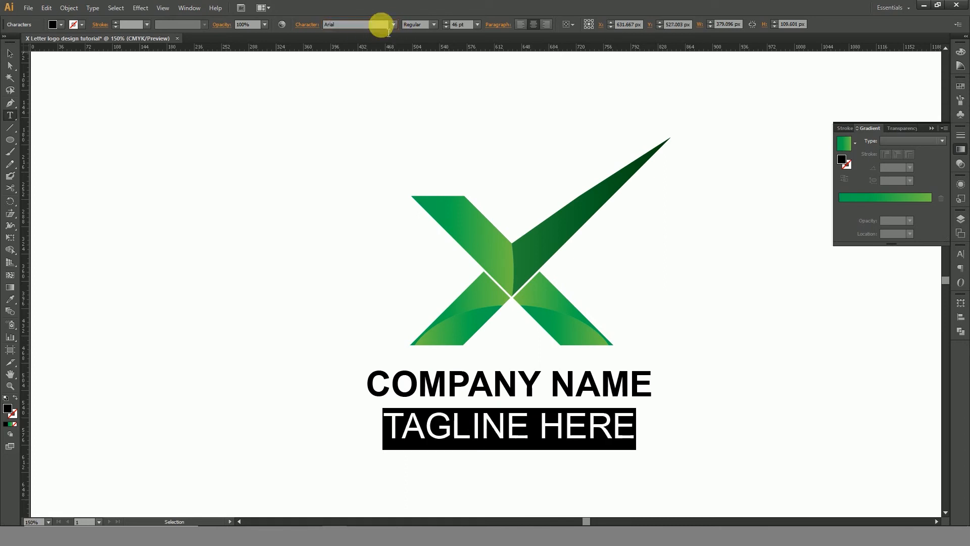
click(436, 25)
click(428, 38)
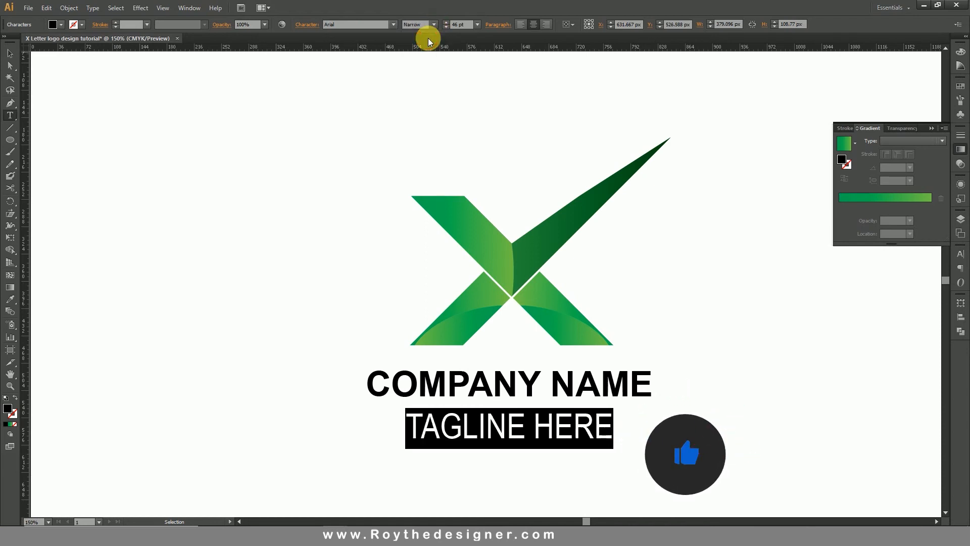
Reduce the TAGLINE HERE line to 34 pt.
click(503, 426)
triple_click(504, 423)
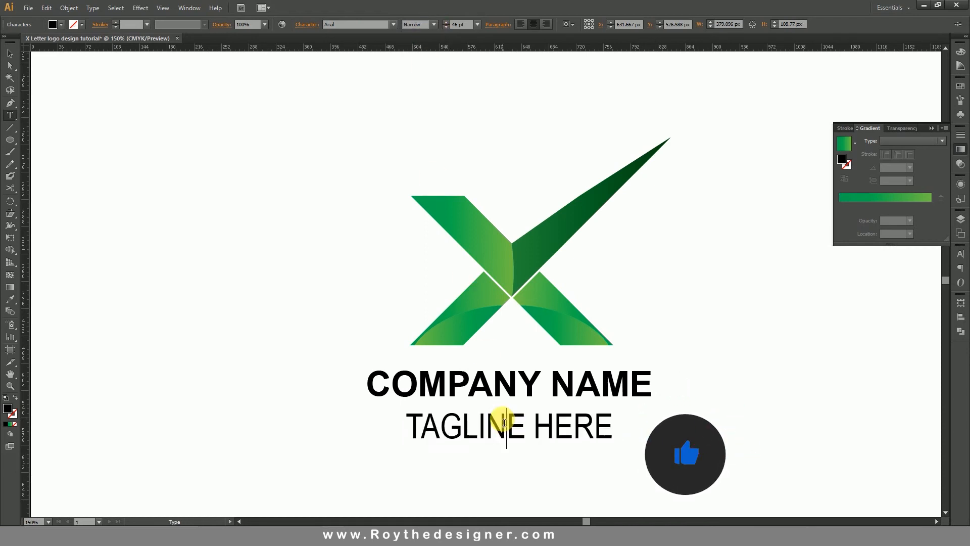
key(ctrl+shift+comma)
key(ctrl+shift+comma)
key(ctrl+shift+comma)
key(ctrl+shift+comma)
key(ctrl+shift+comma)
key(ctrl+shift+comma)
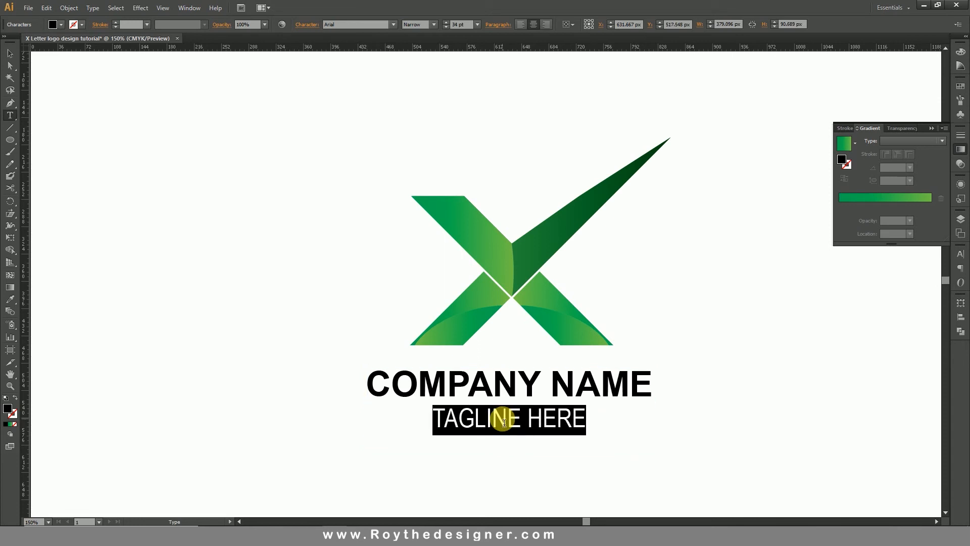
Colour the COMPANY NAME line green by setting its black to 0% and cyan to 75%, with 100% yellow.
triple_click(523, 388)
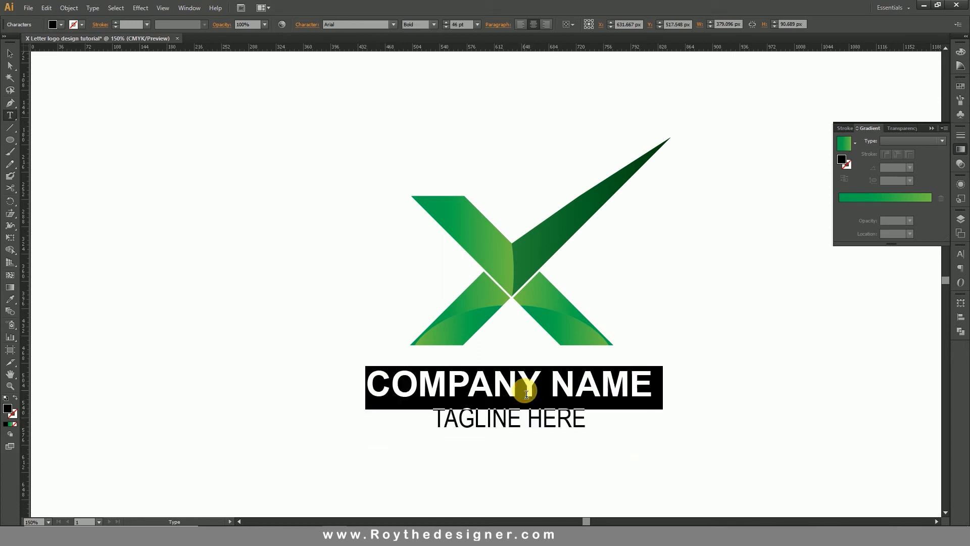
click(961, 51)
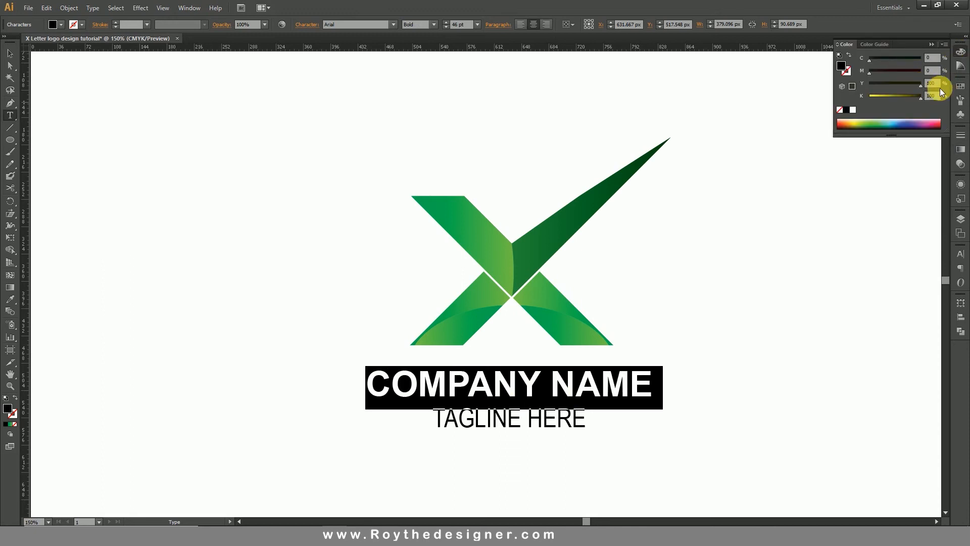
drag(939, 96, 838, 103)
text(0)
key(Return)
drag(940, 60, 831, 65)
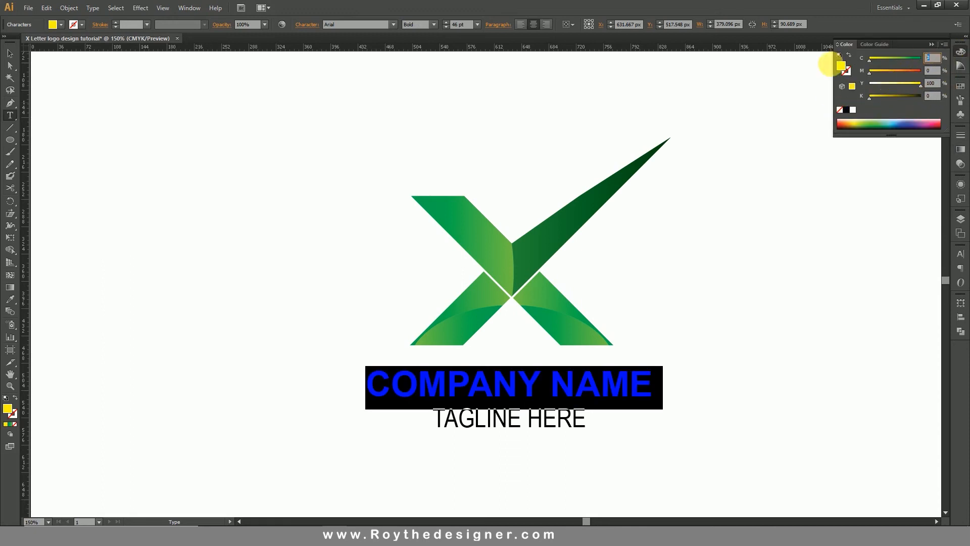
text(75)
key(Return)
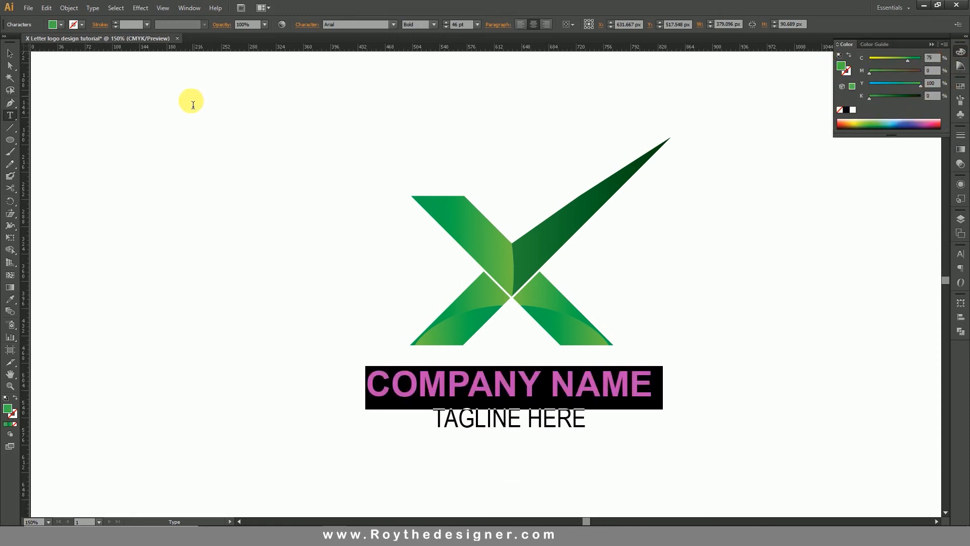
Colour the TAGLINE HERE line grey with 72% black, and deselect the text.
drag(434, 420, 586, 420)
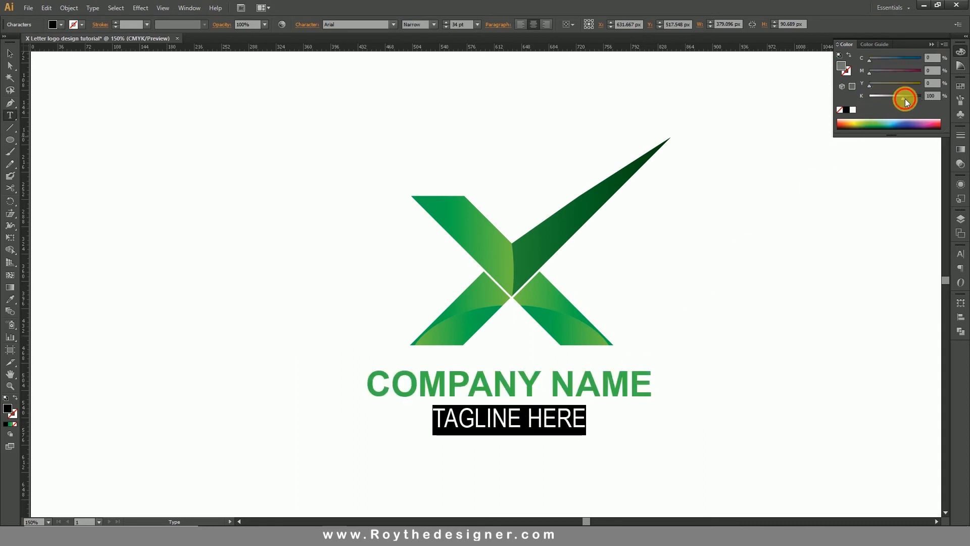
click(905, 98)
click(10, 53)
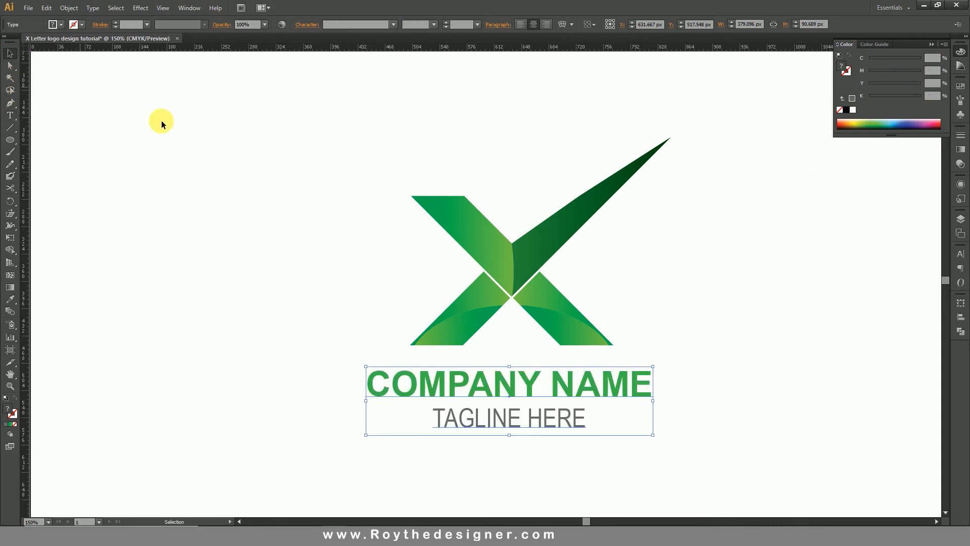
click(162, 120)
Scale the text block proportionally from its centre to about 454 px wide and move it up close beneath the X.
click(548, 392)
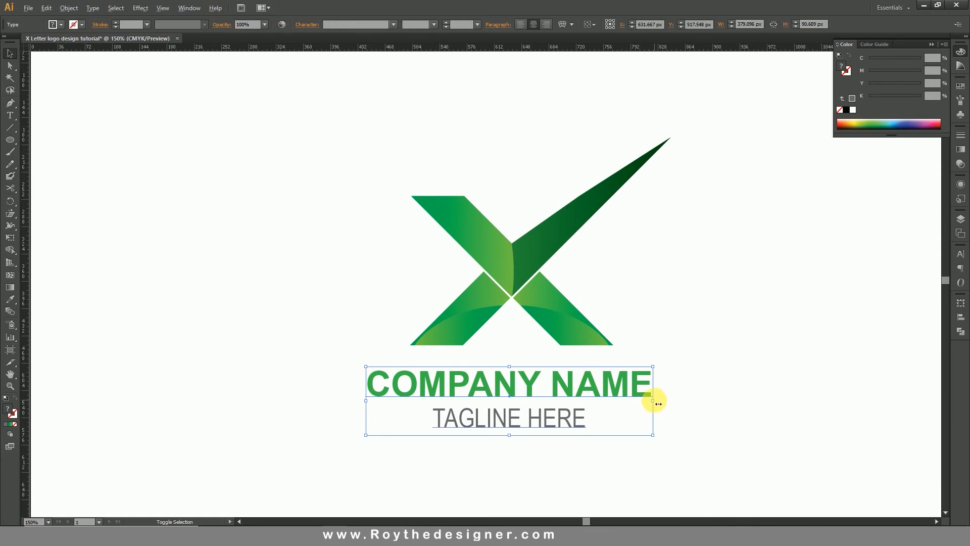
drag(655, 401, 682, 401)
drag(616, 388, 620, 374)
click(676, 322)
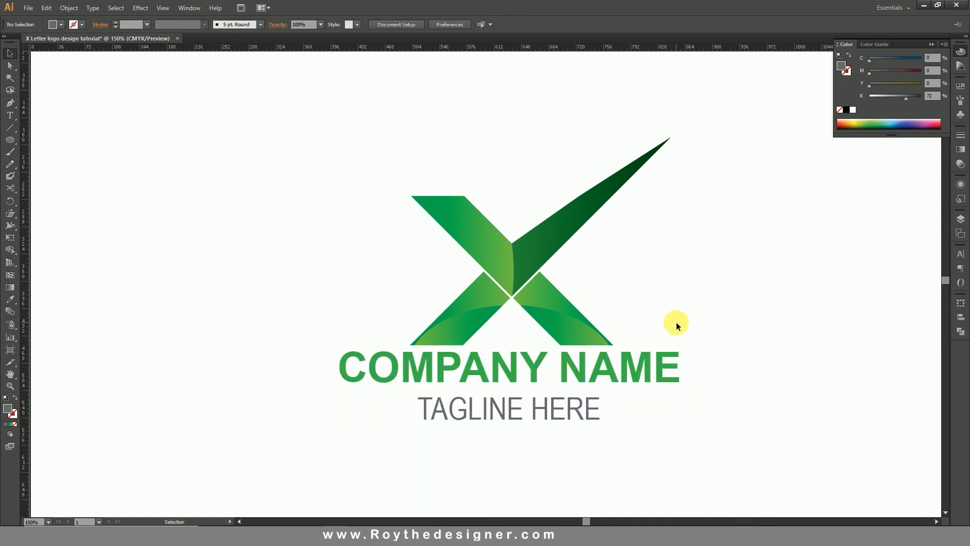
Scale the whole logo with its text proportionally from the centre until it nearly fills the artboard's height.
key(ctrl+alt+space)
ctrl+alt+click(539, 368)
ctrl+alt+click(539, 367)
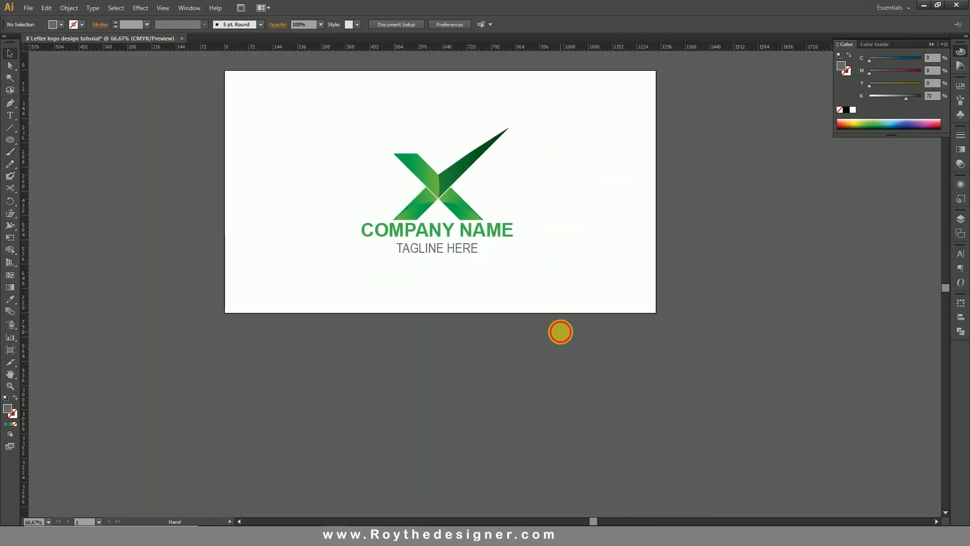
drag(561, 332, 562, 369)
drag(377, 147, 574, 324)
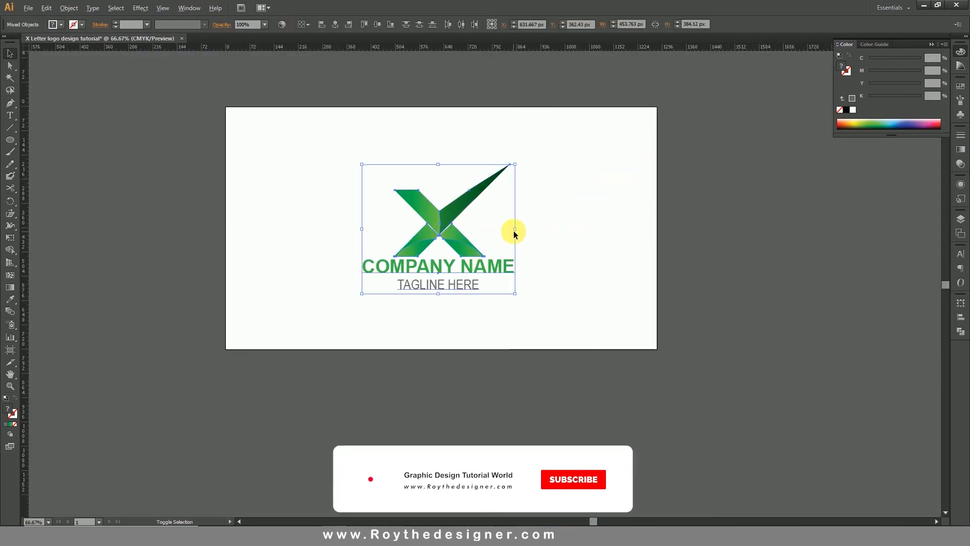
drag(513, 228, 563, 232)
click(641, 247)
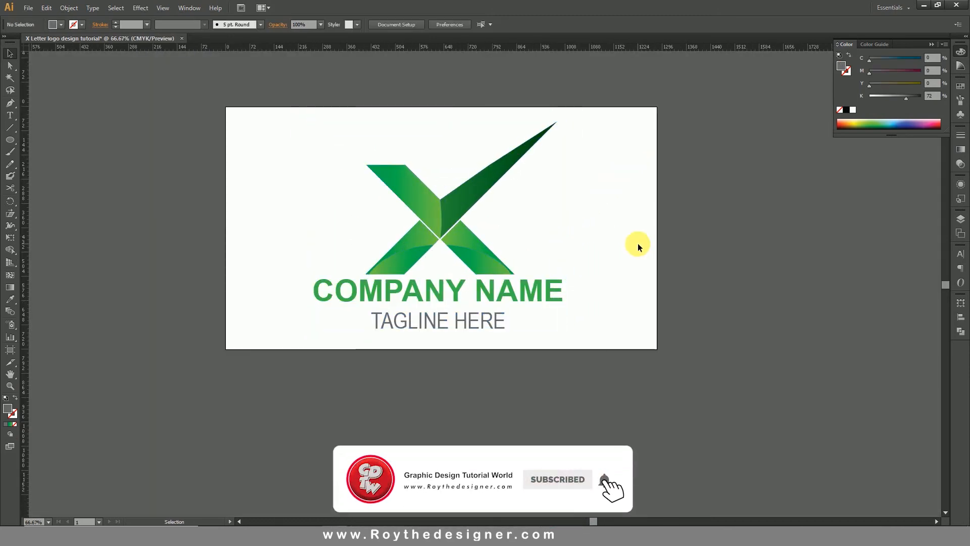
key(a)
key(ctrl+0)
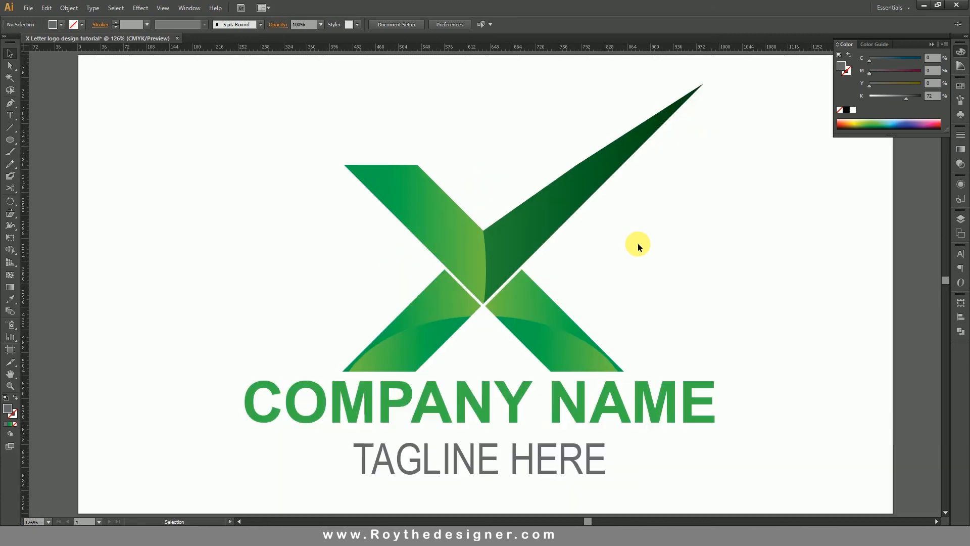
Save the document to the Desktop as the Adobe Illustrator file "X Letter logo design tutorial", accepting the save options.
click(28, 8)
click(44, 90)
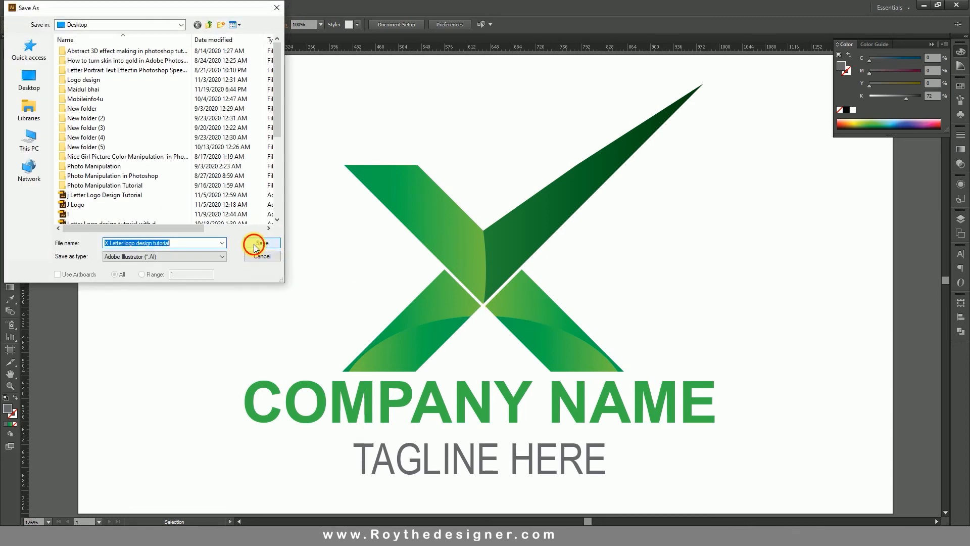
click(254, 244)
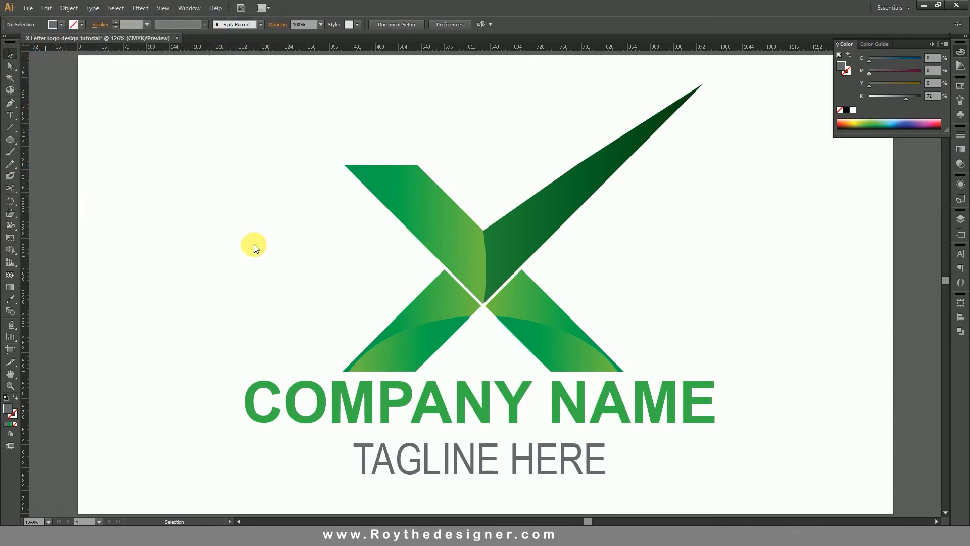
click(519, 408)
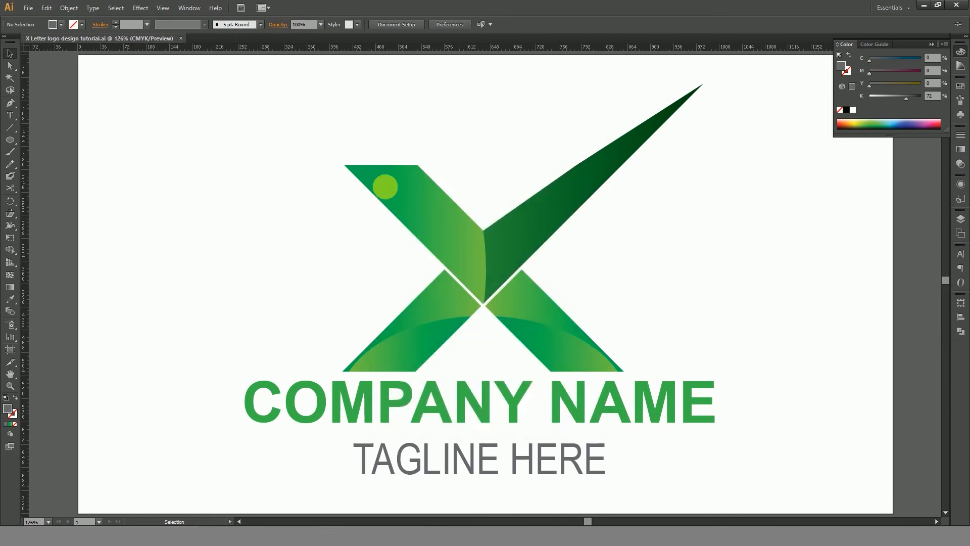
Save the artwork for web as a high-quality 1280 by 720 px JPEG named X-Letter-logo-design-tutorial on the Desktop.
click(26, 7)
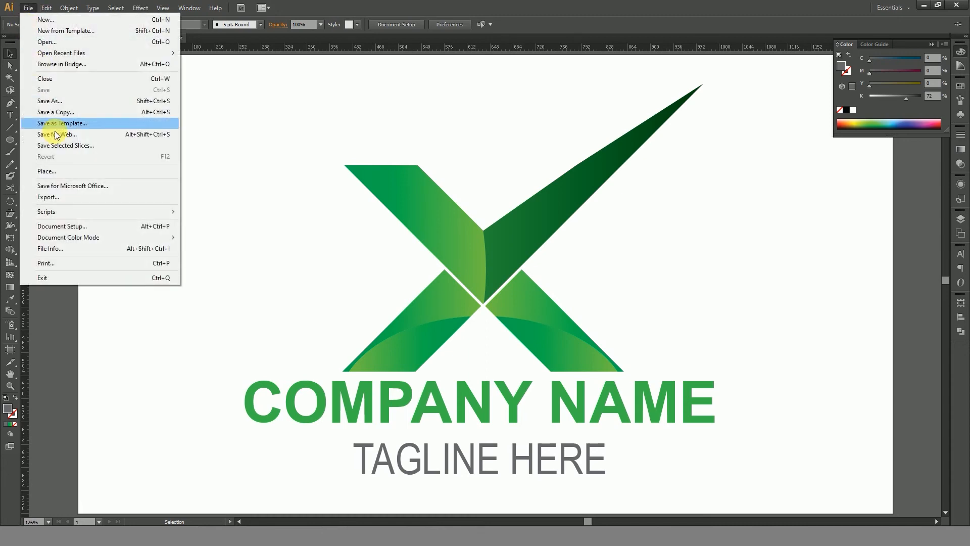
click(92, 134)
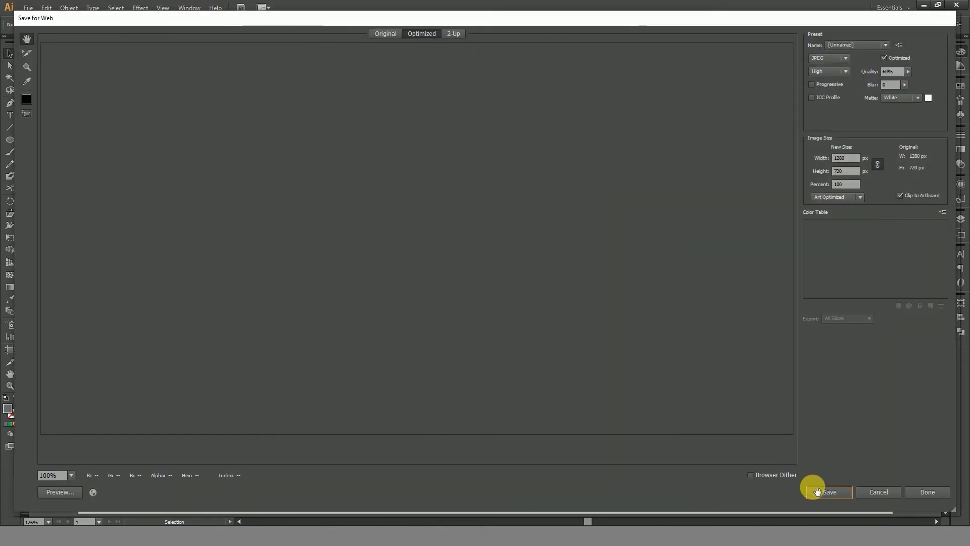
click(830, 495)
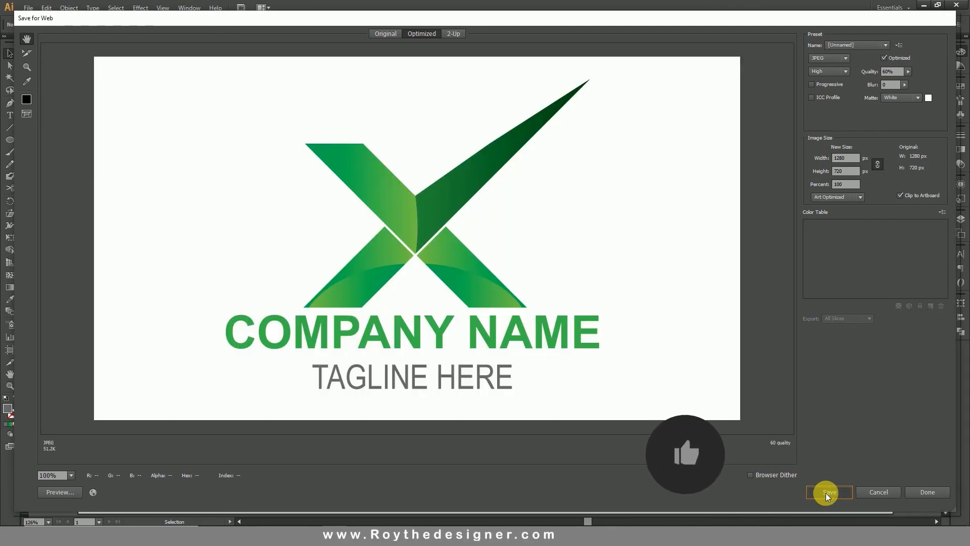
click(825, 493)
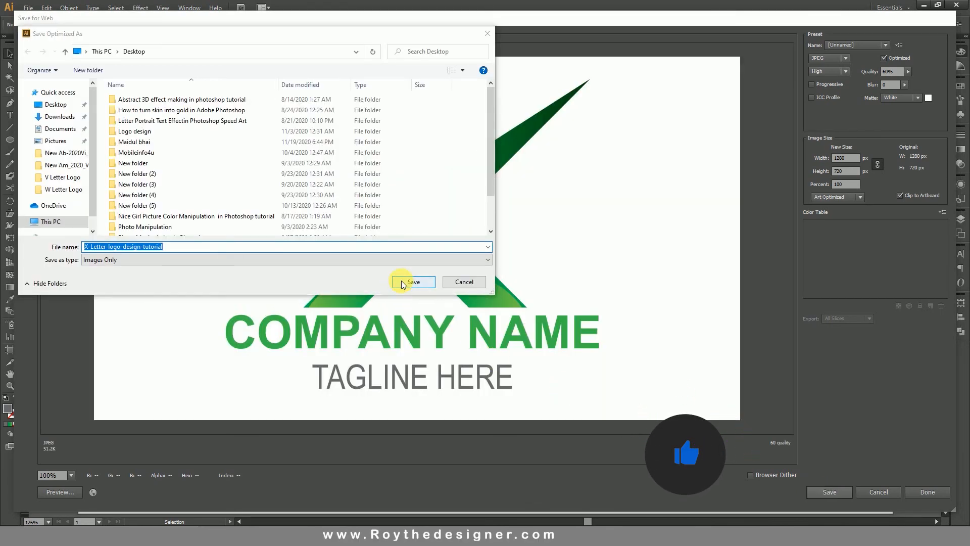
click(402, 281)
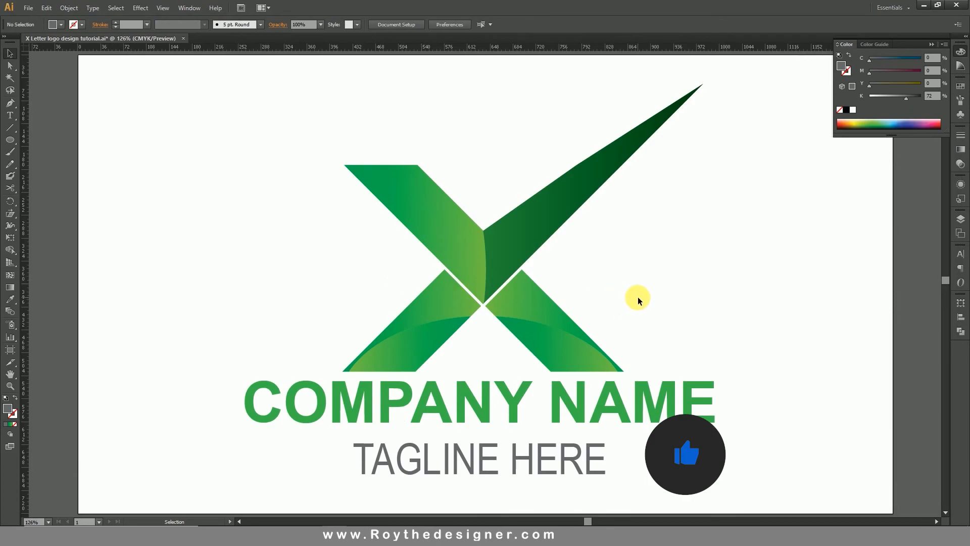